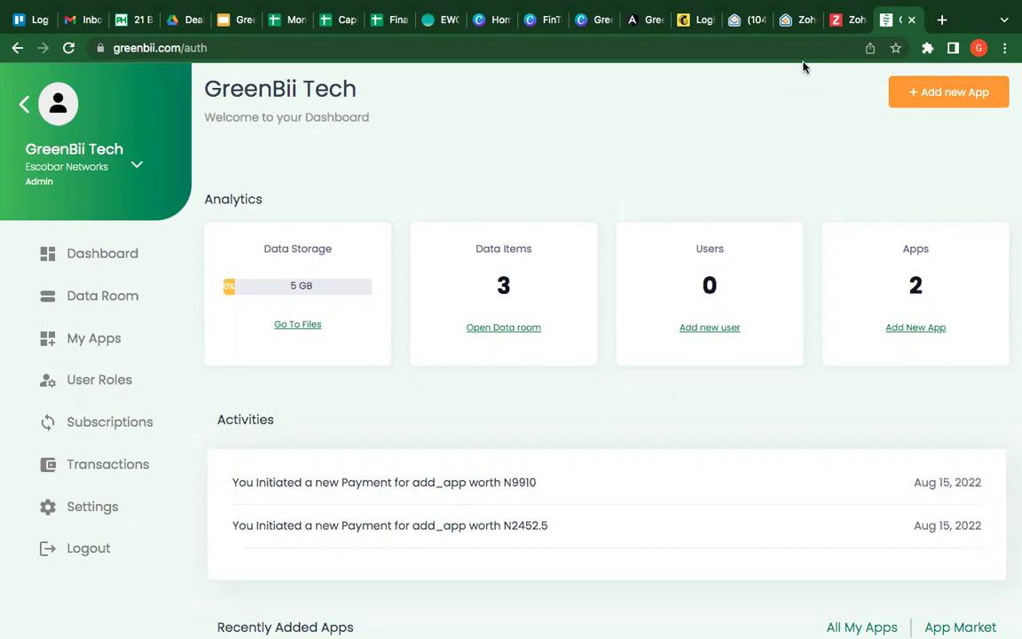
# Step: Confirm the Roles and Users lists are empty, then go to the Data Room contacts
pyautogui.scroll(-2, 466, 489)
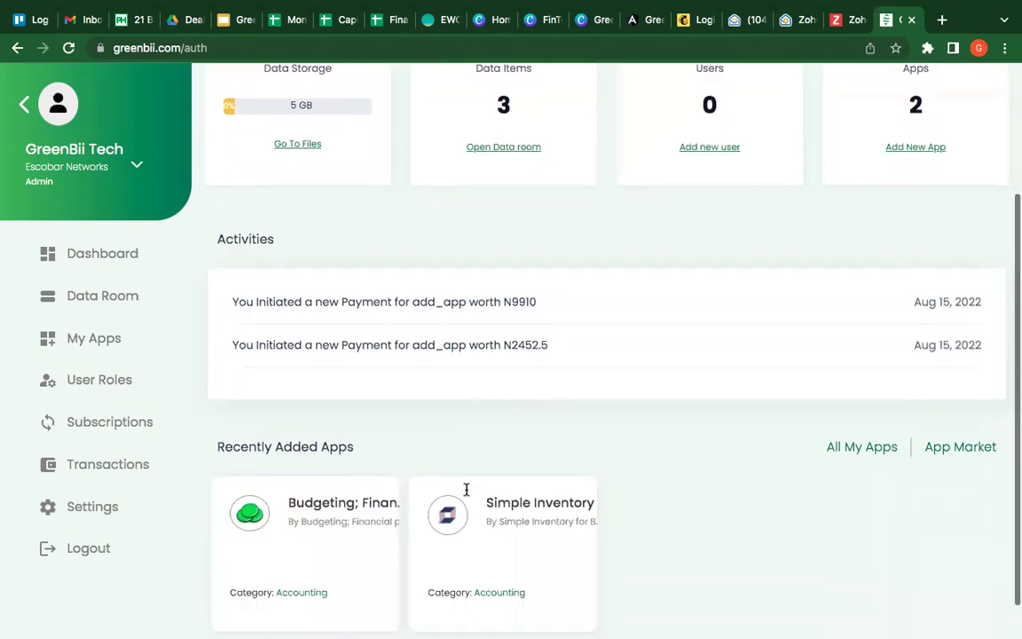
pyautogui.scroll(3, 466, 488)
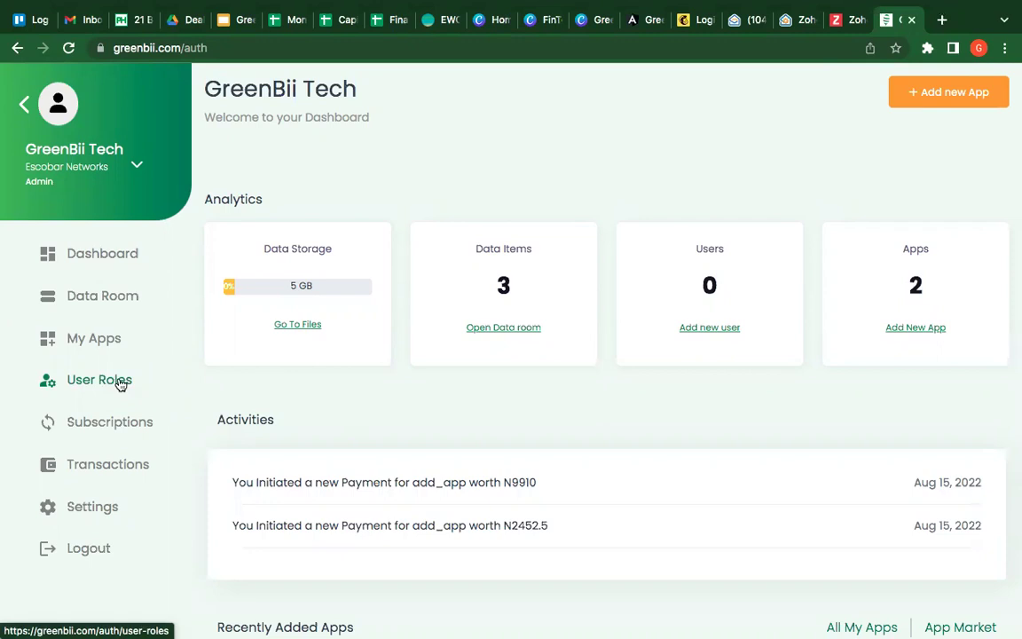
pyautogui.click(118, 384)
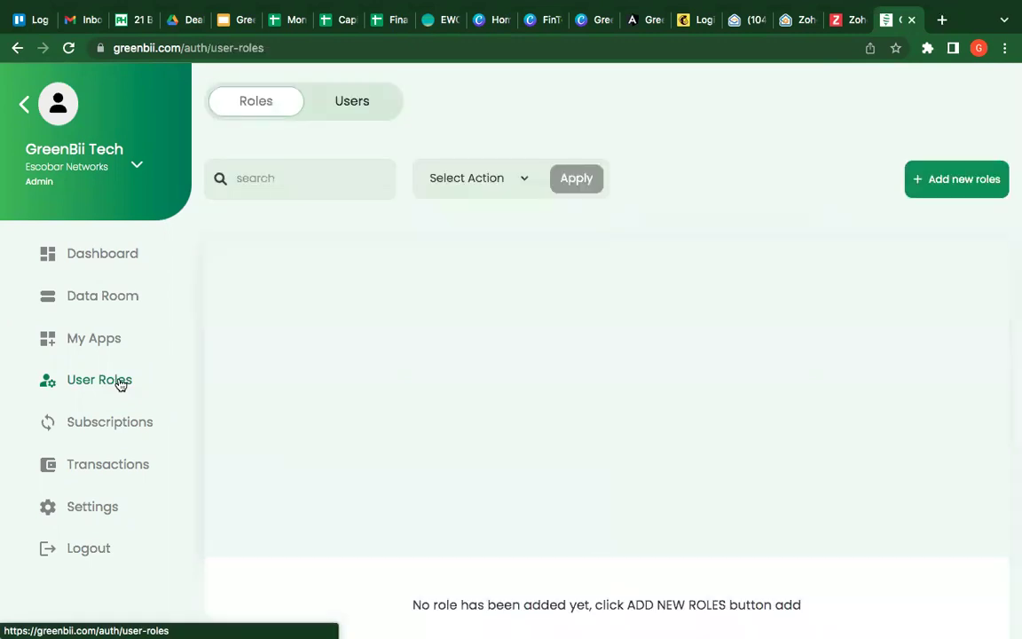
pyautogui.click(374, 101)
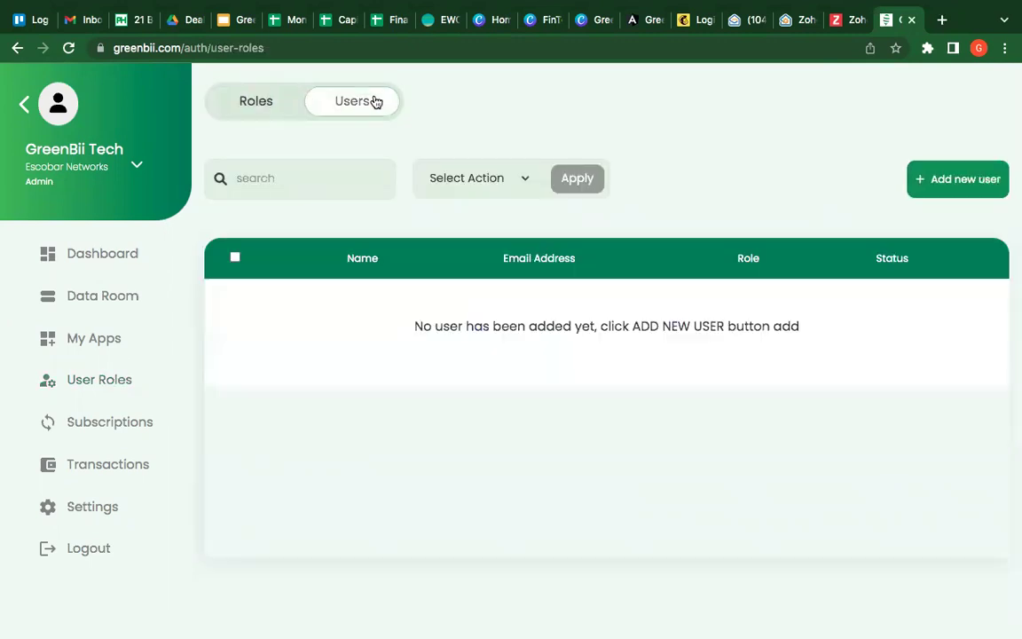
pyautogui.click(111, 297)
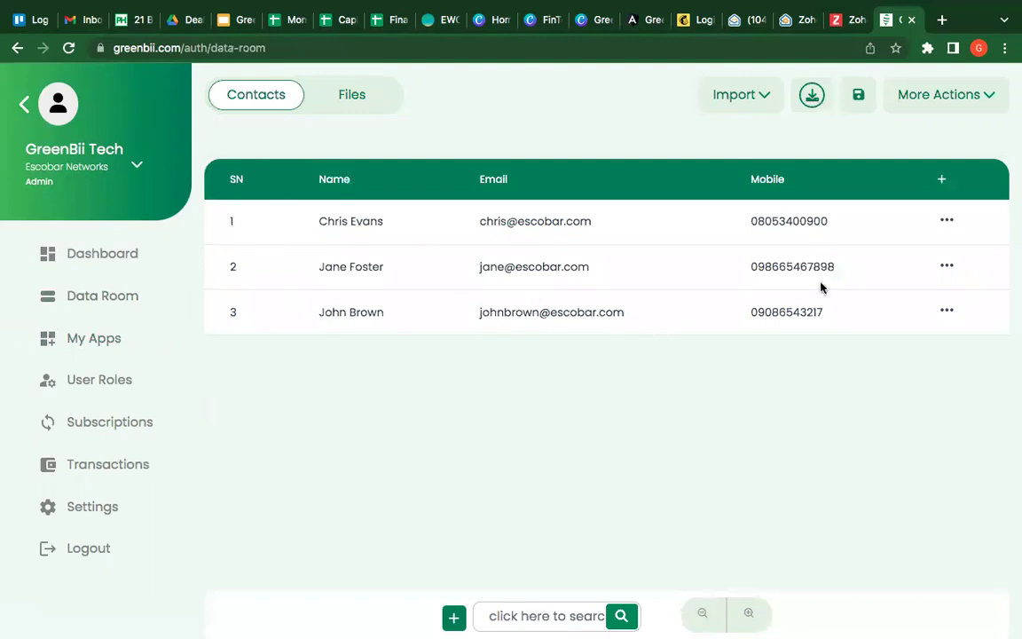
# Step: Add an empty fourth contact row and enter the new contact's full name
pyautogui.scroll(-2, 320, 505)
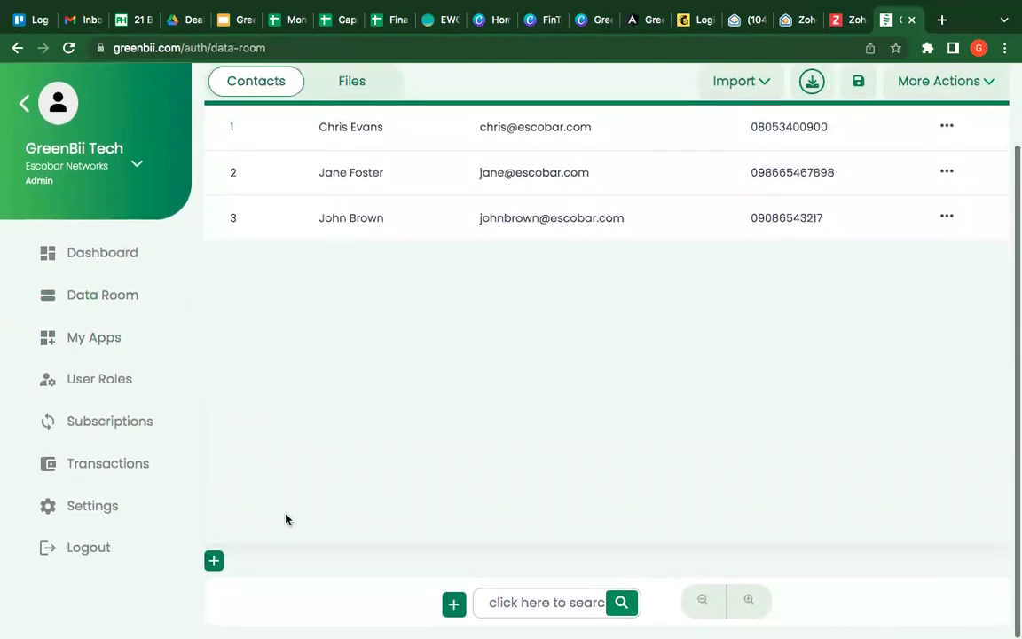
pyautogui.click(213, 561)
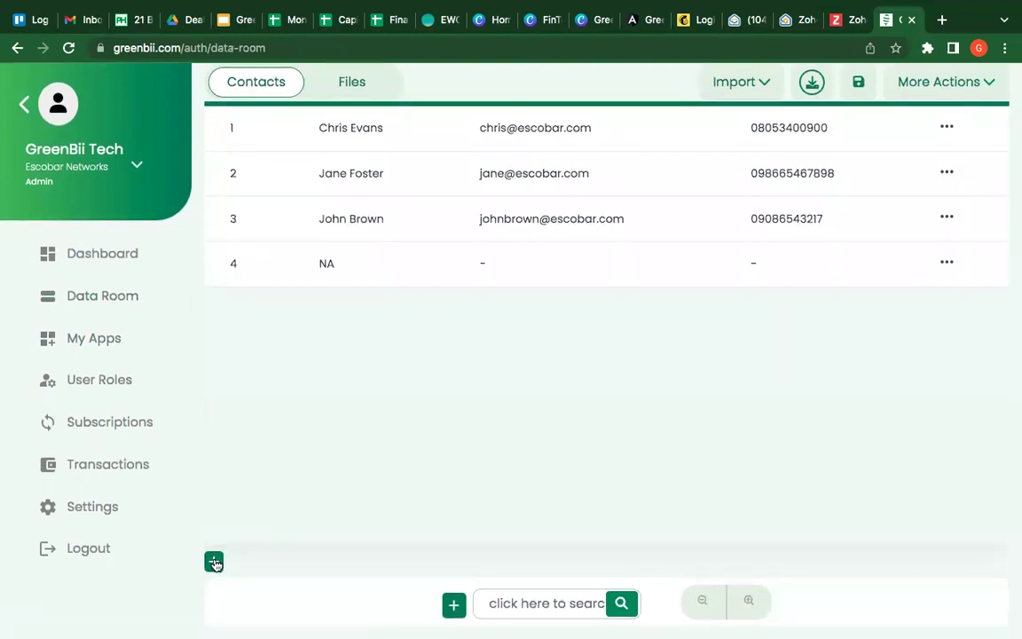
pyautogui.click(319, 264)
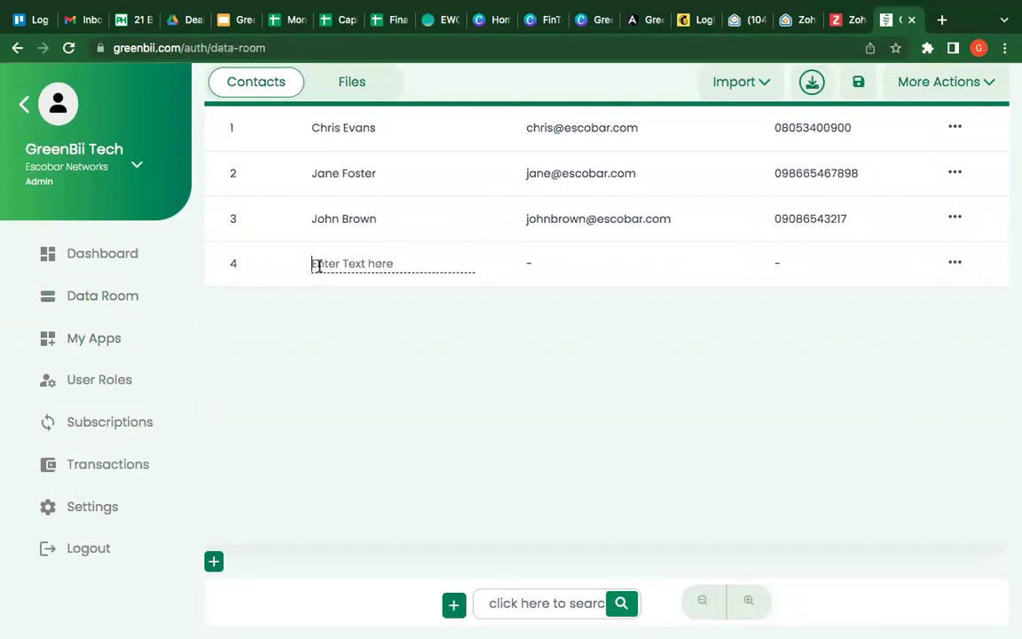
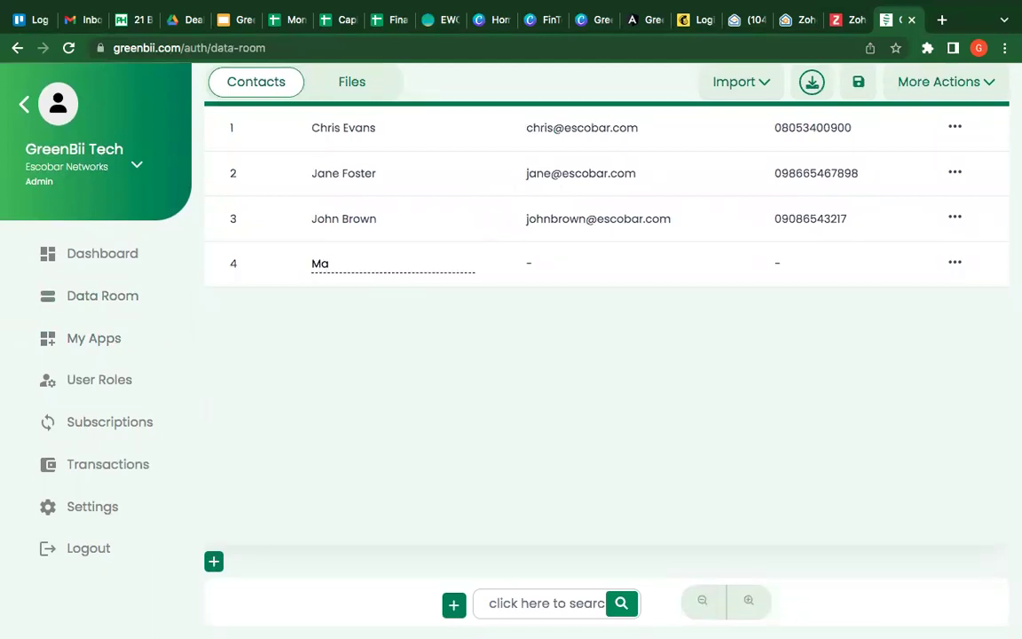
pyautogui.press('Tab')
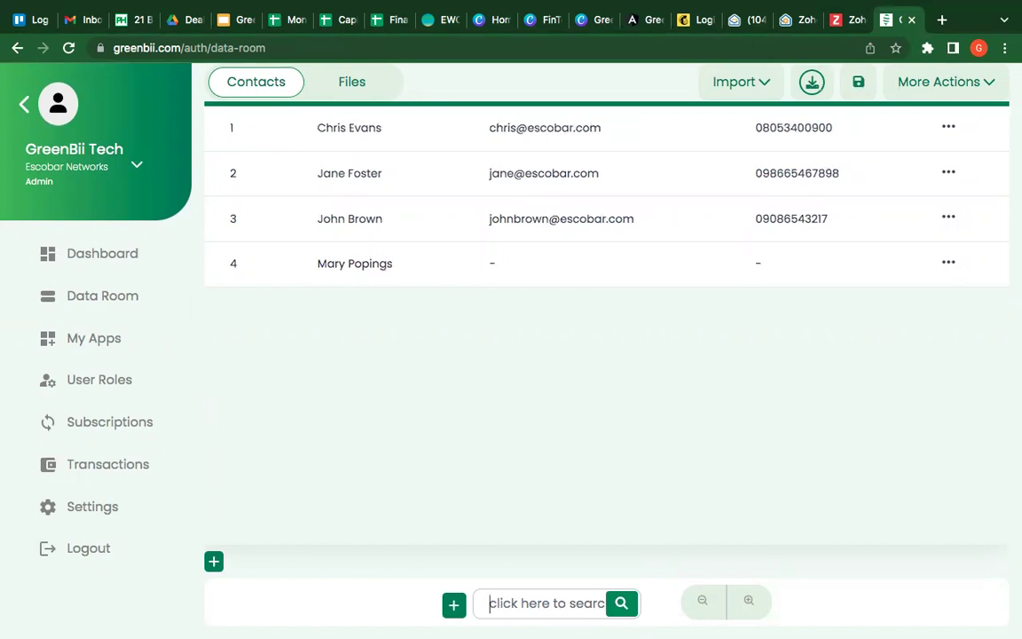
# Step: Fill in the new contact's e-mail address and mobile number
pyautogui.click(494, 264)
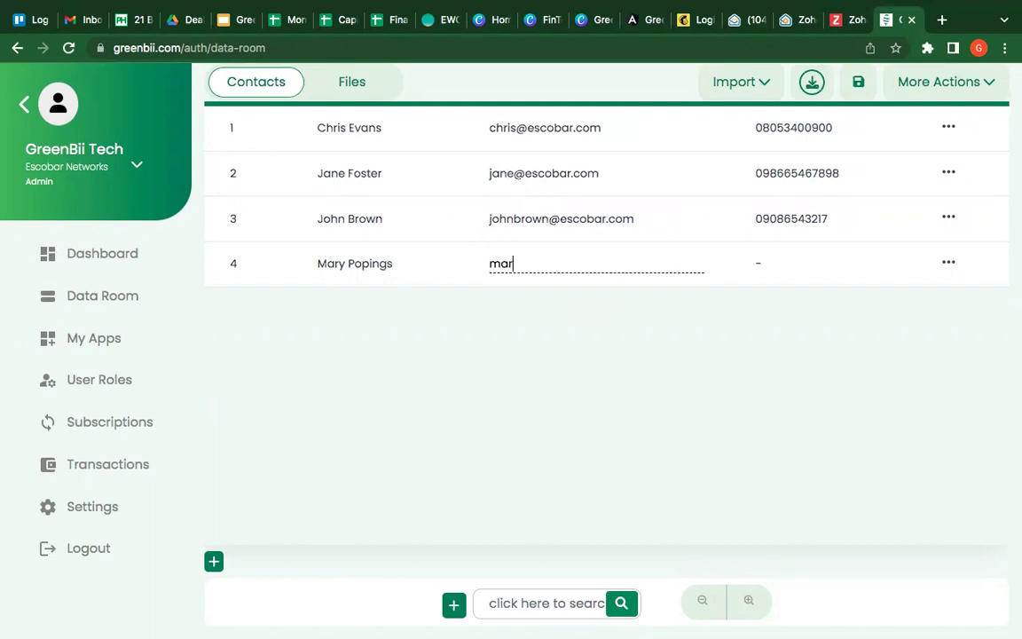
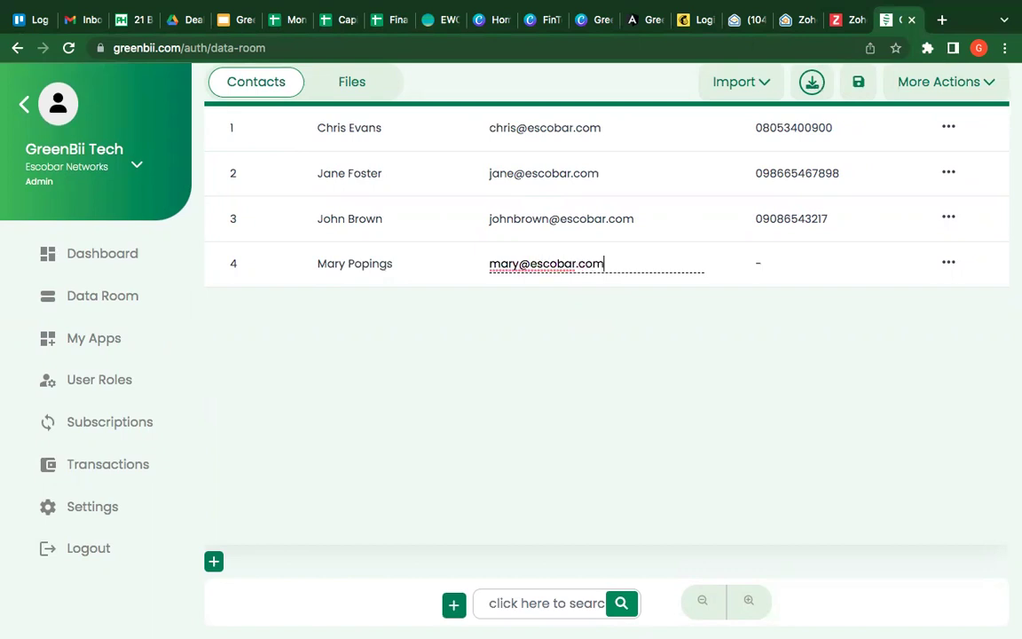
pyautogui.press('Return')
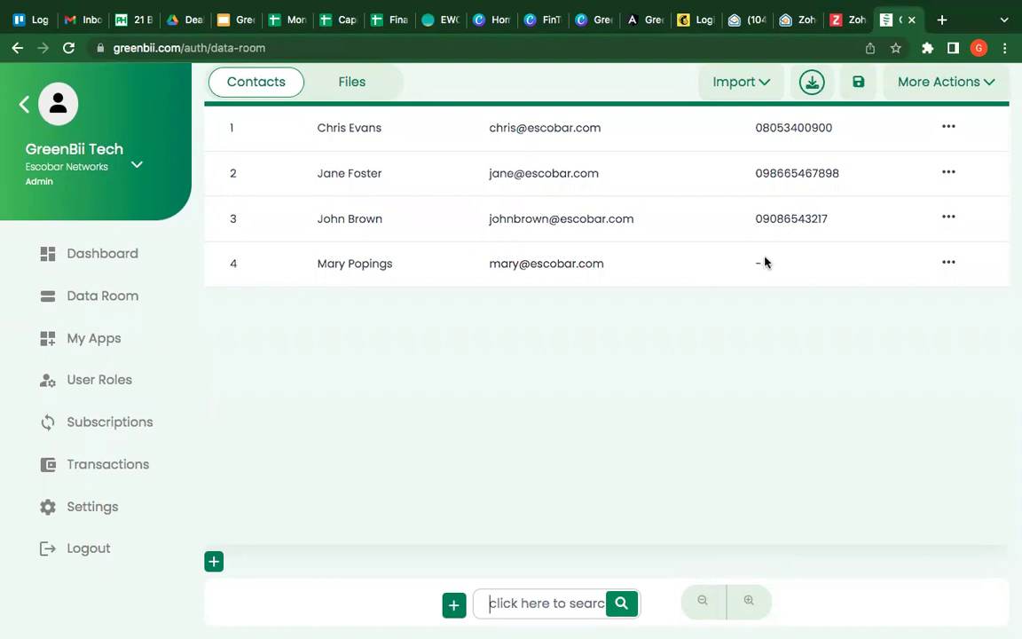
pyautogui.click(759, 261)
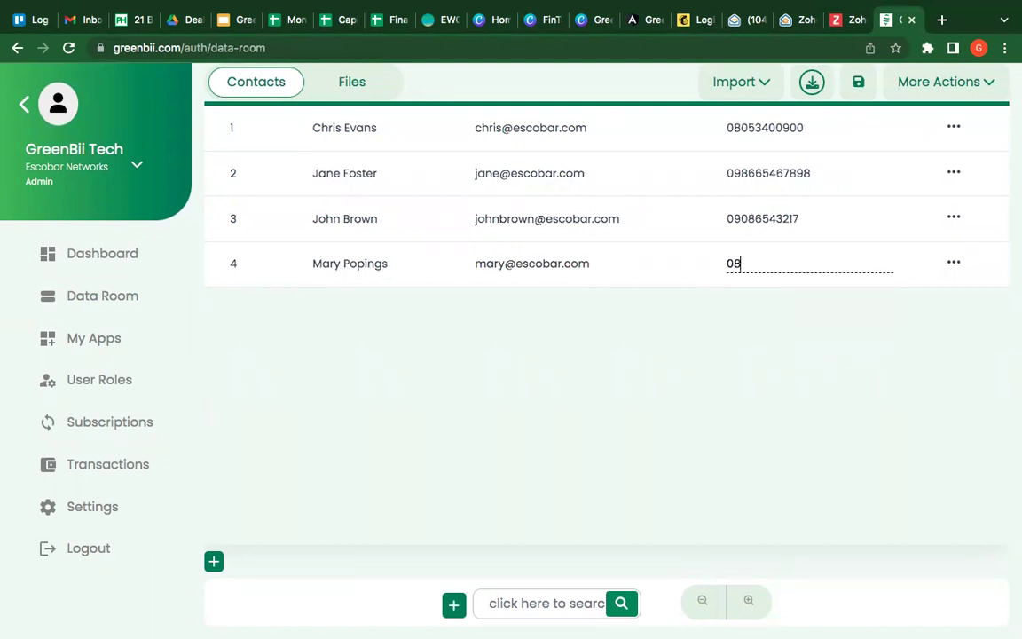
pyautogui.press('Return')
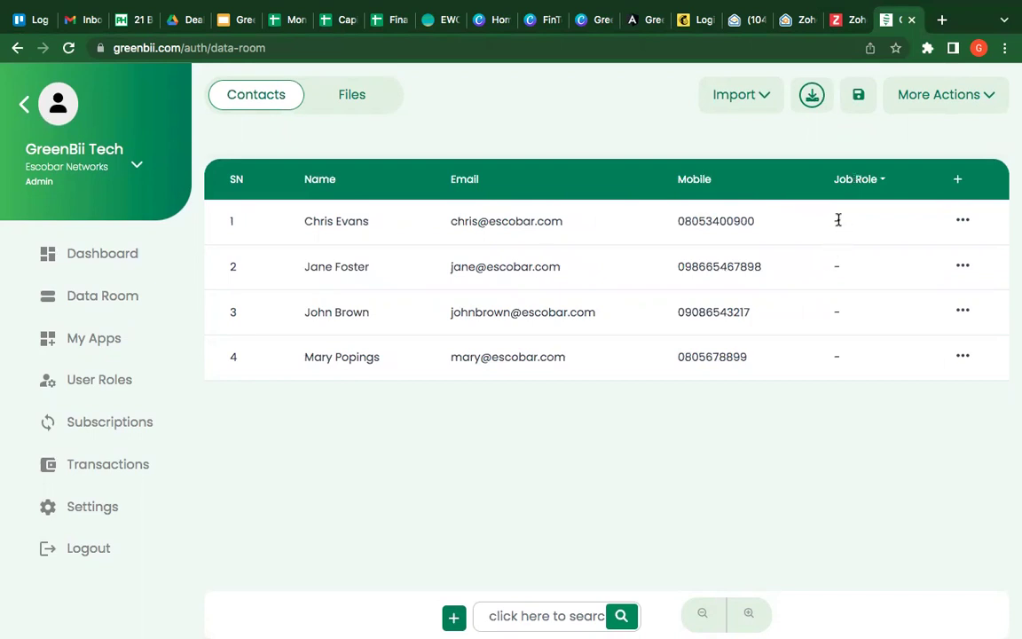
# Step: Enter Admin Assistant in row 1's Job Role cell and HRM in row 2's
pyautogui.click(838, 220)
pyautogui.write('Admin')
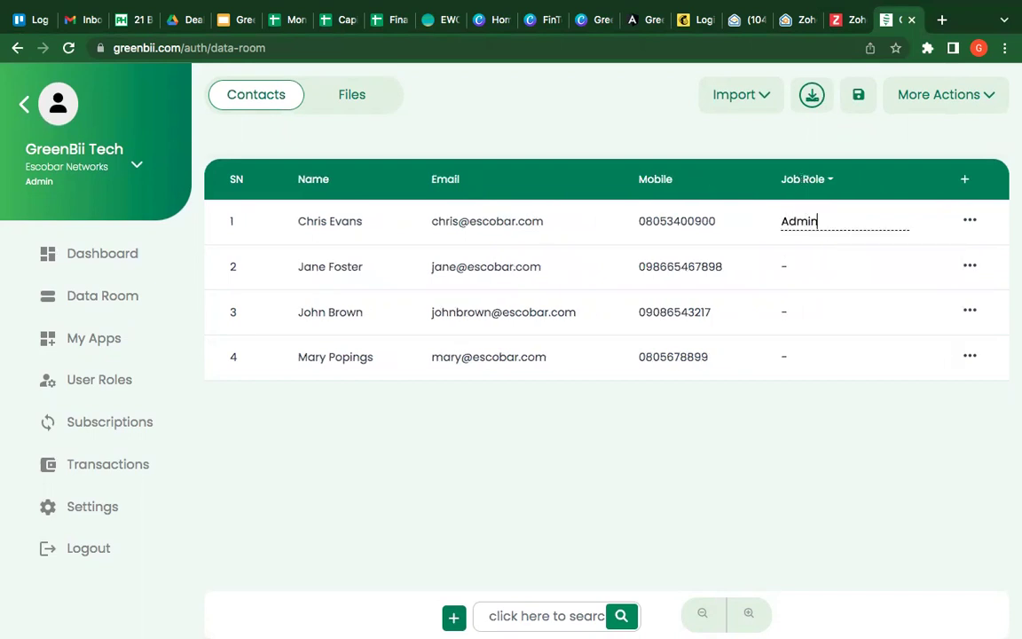
pyautogui.write(' Assistant')
pyautogui.press('Return')
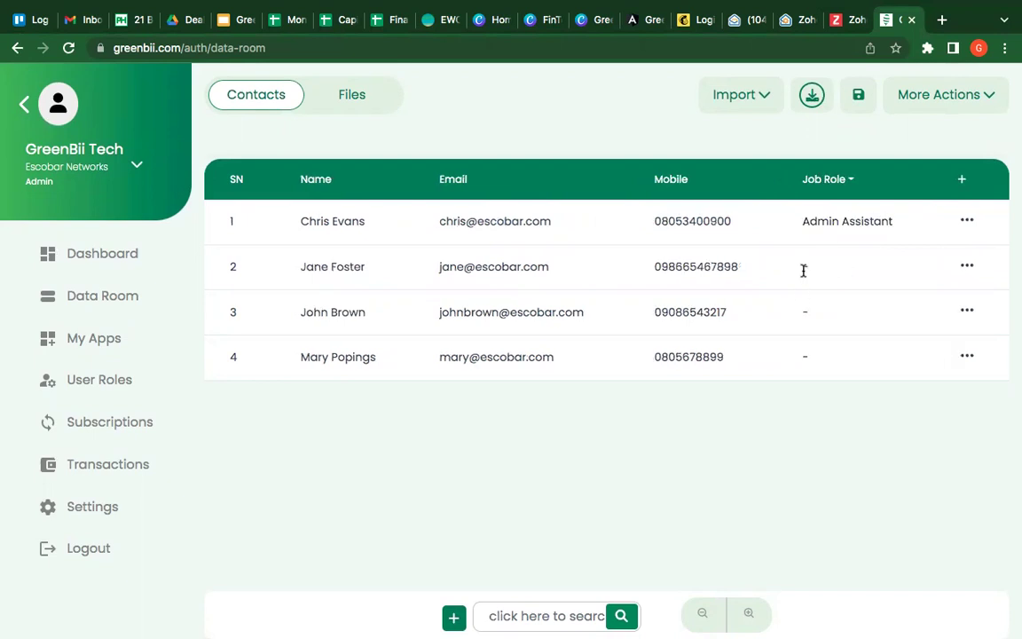
pyautogui.click(805, 267)
pyautogui.write('HRM')
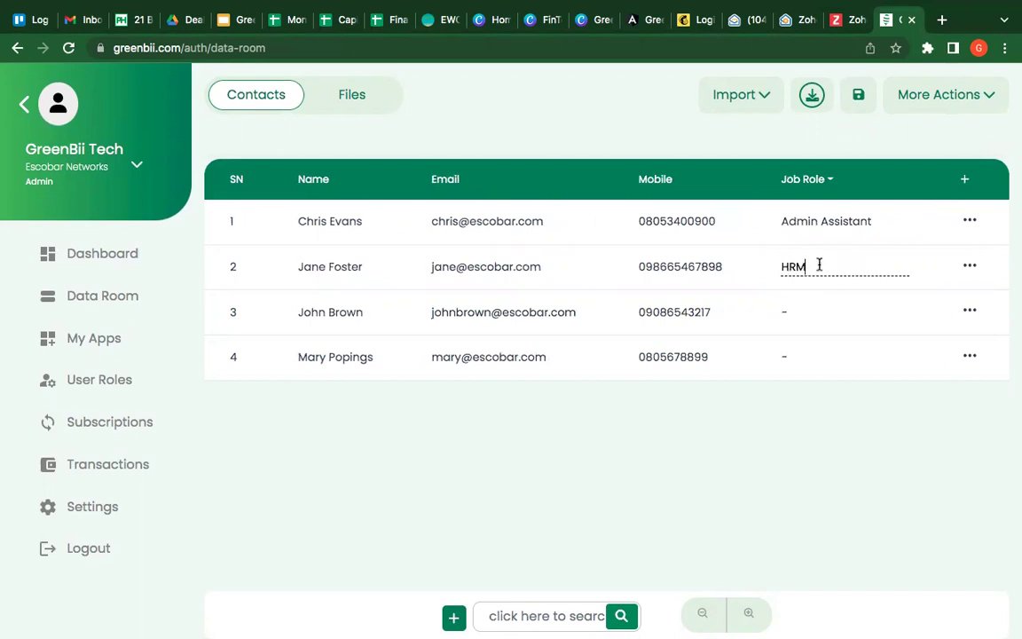
pyautogui.press('Return')
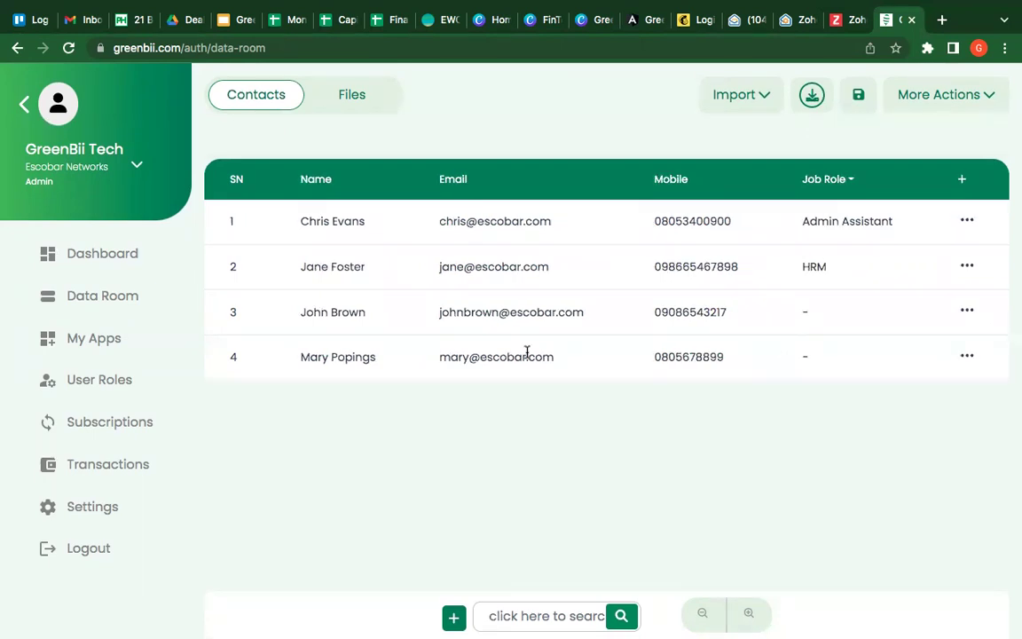
# Step: Start a new role titled Admin Assistant with Contacts, Manage Apps and User Roles access
pyautogui.click(75, 382)
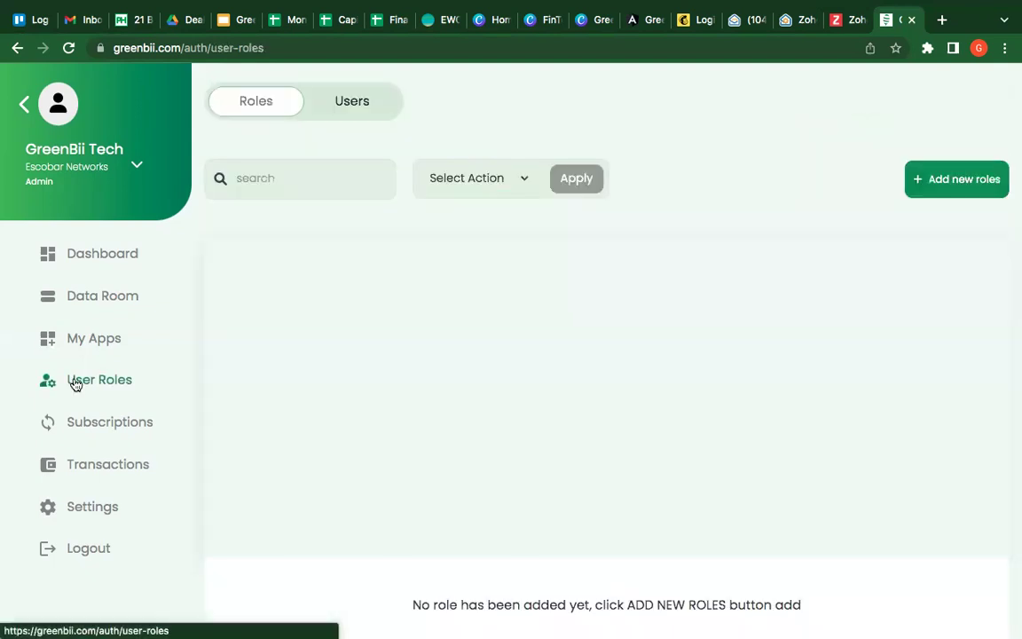
pyautogui.click(950, 181)
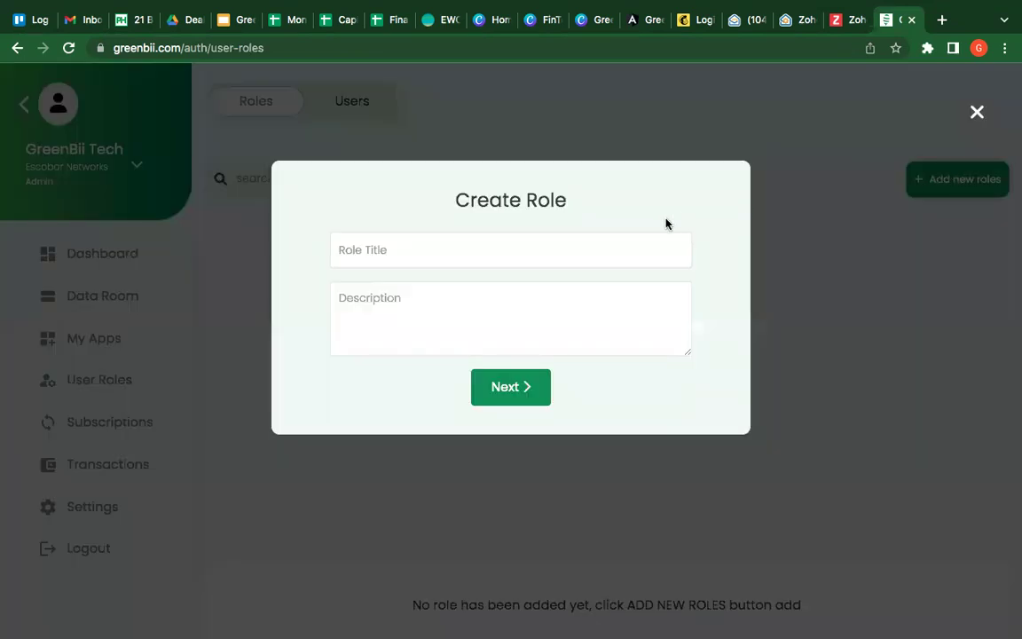
pyautogui.click(615, 246)
pyautogui.write('Ad')
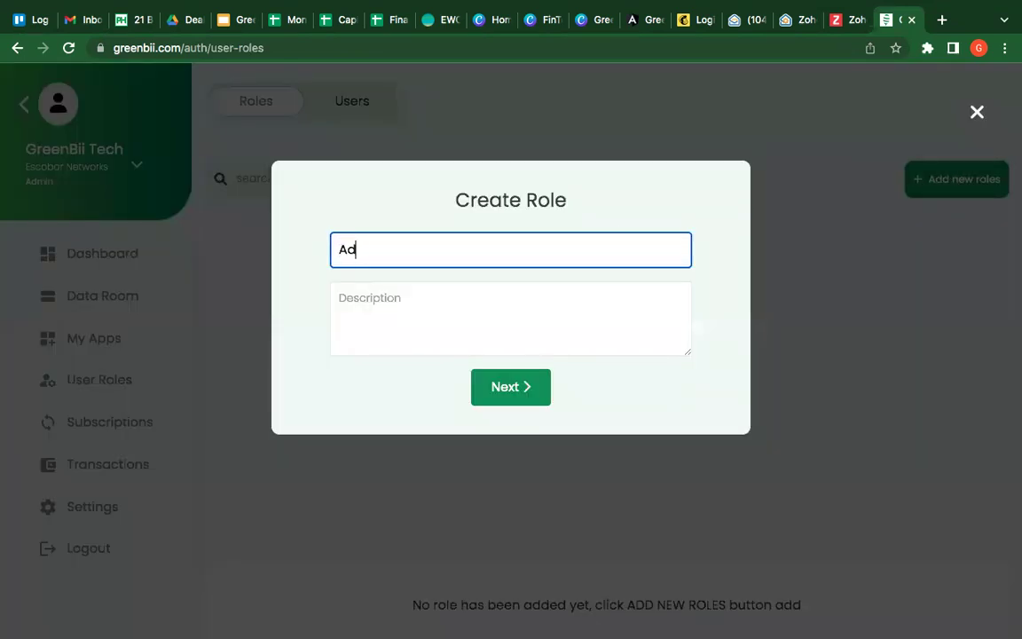
pyautogui.write('min Assistant')
pyautogui.click(531, 388)
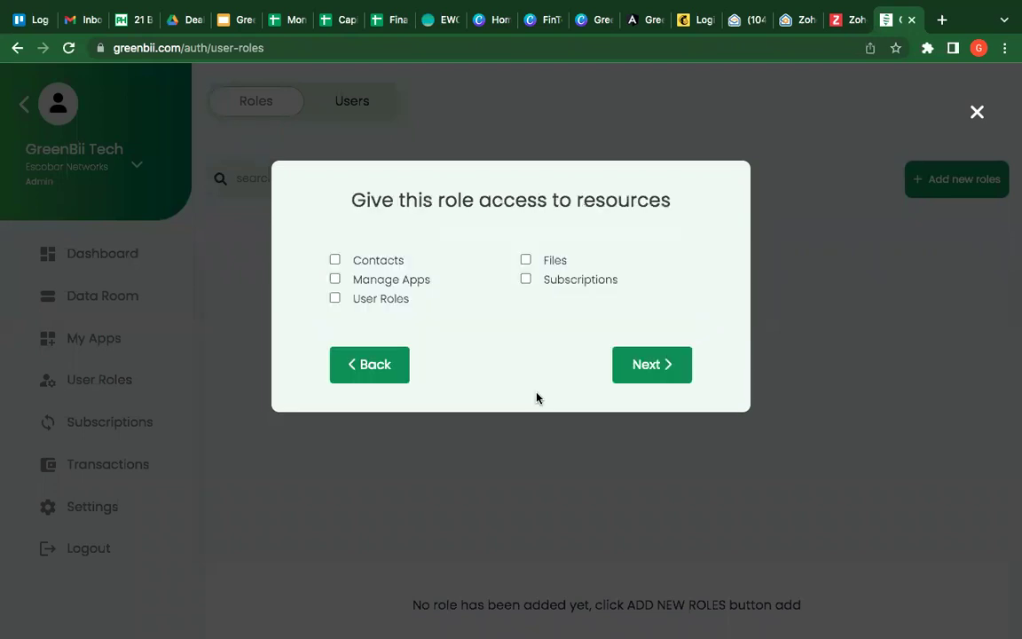
pyautogui.click(335, 261)
pyautogui.click(335, 279)
pyautogui.click(335, 299)
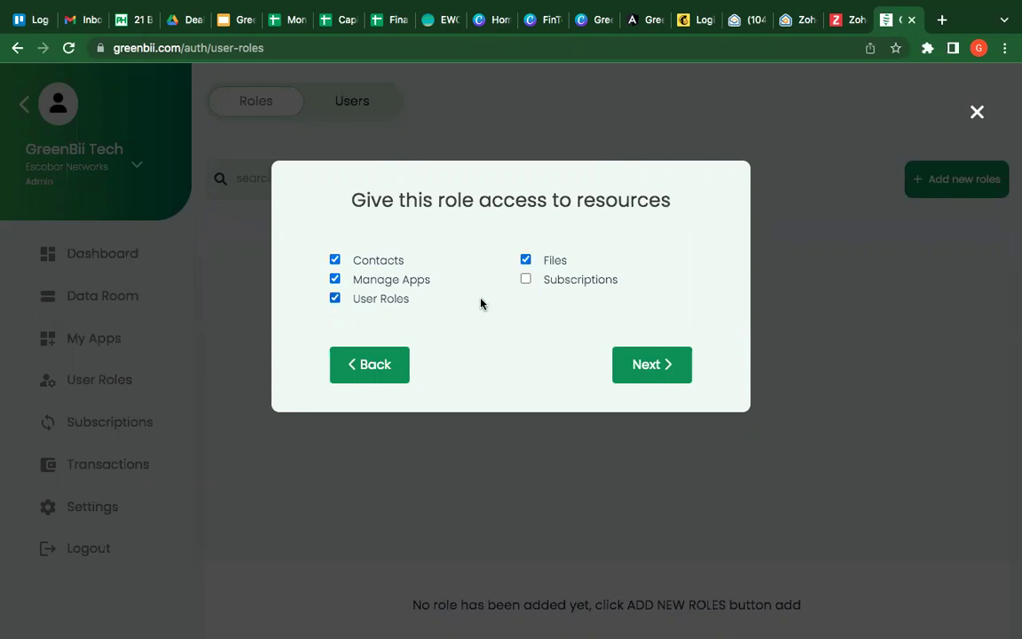
# Step: Grant Simple Inventory for Businesses and Budgeting; Financial planning with All access, then review the summary
pyautogui.click(646, 365)
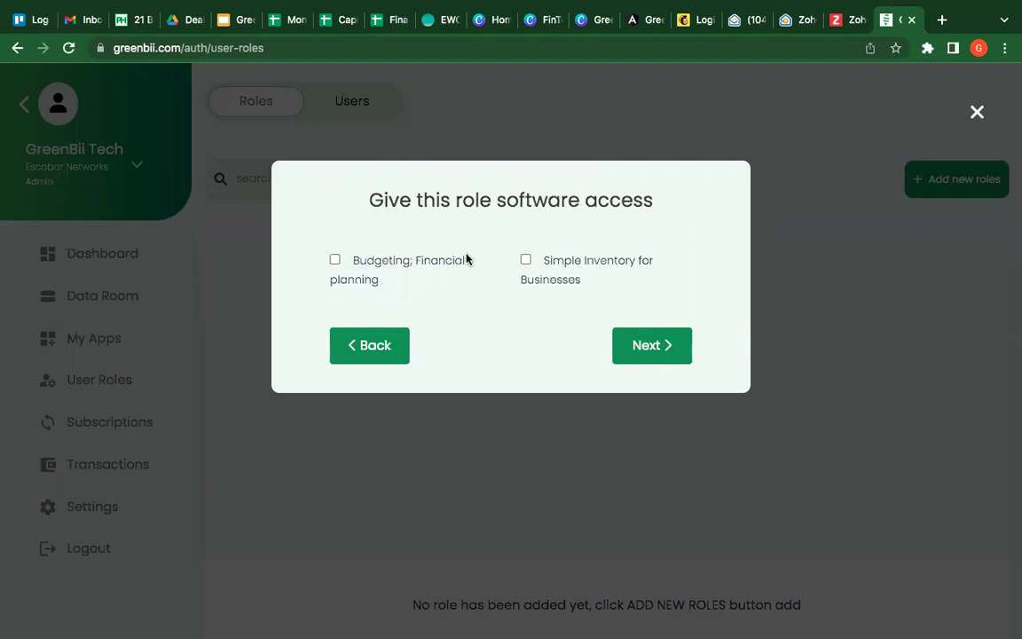
pyautogui.click(525, 260)
pyautogui.click(336, 260)
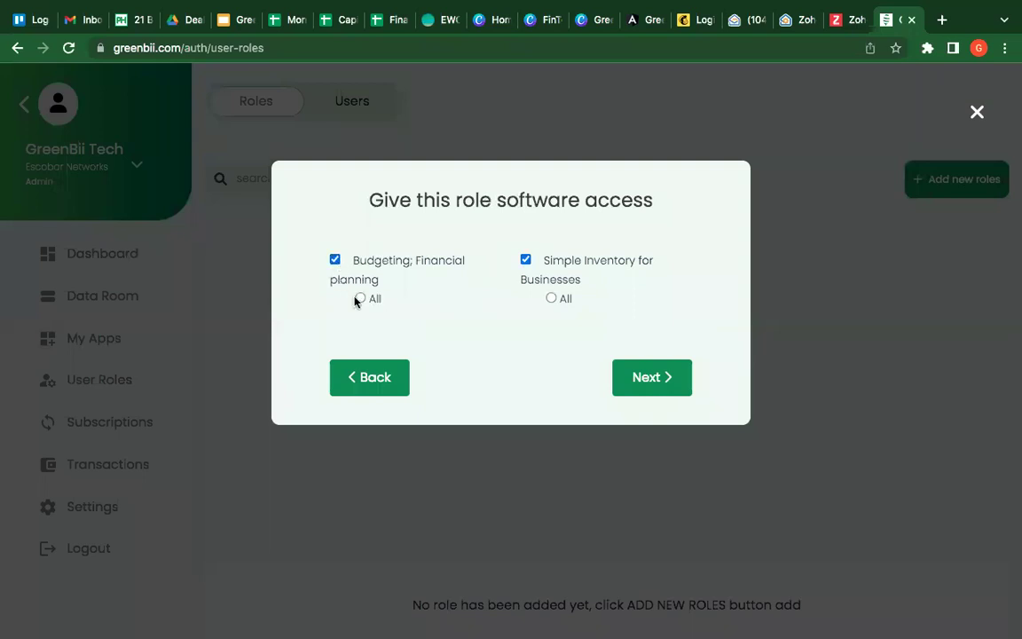
pyautogui.click(360, 298)
pyautogui.click(671, 387)
# Step: Save the Admin Assistant role from the bottom of its summary
pyautogui.scroll(-2, 671, 386)
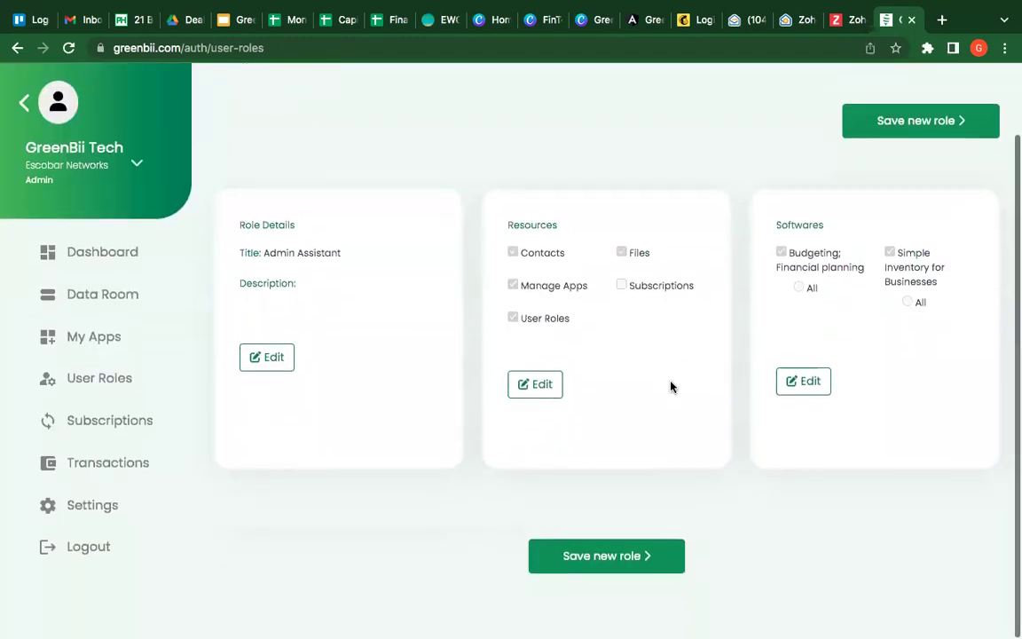
pyautogui.click(634, 560)
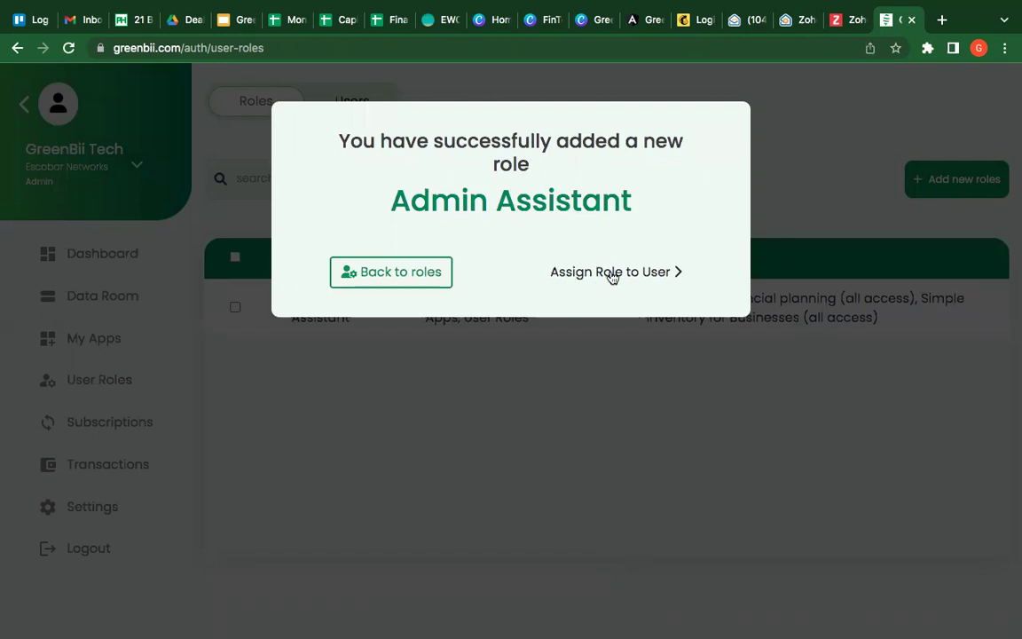
# Step: Create the Admin Assistant user from an existing contact and proceed to the ₦2,452.50 payment
pyautogui.click(611, 275)
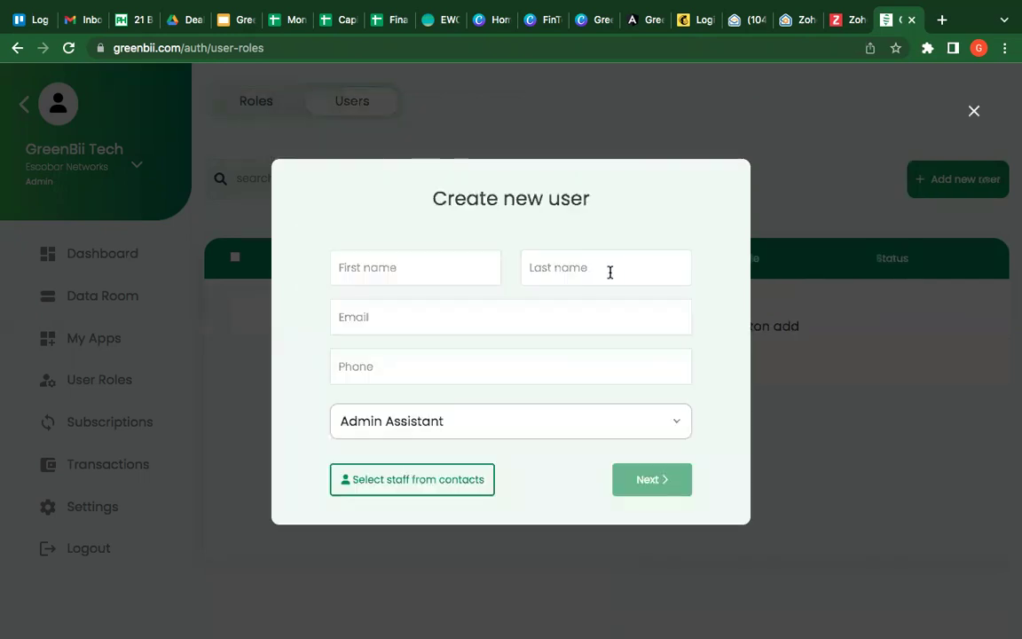
pyautogui.click(387, 481)
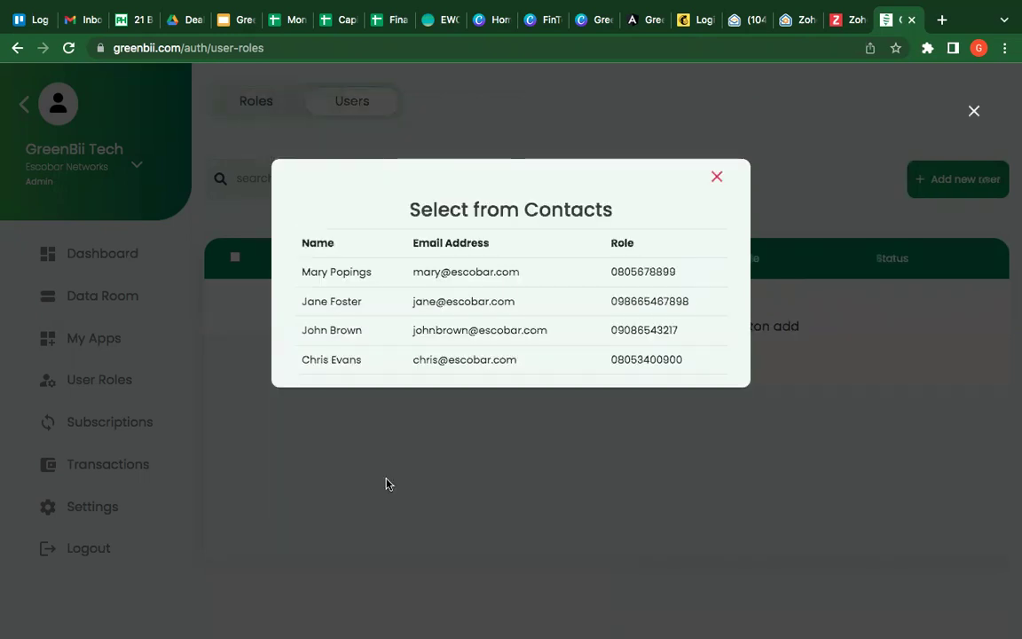
pyautogui.click(364, 335)
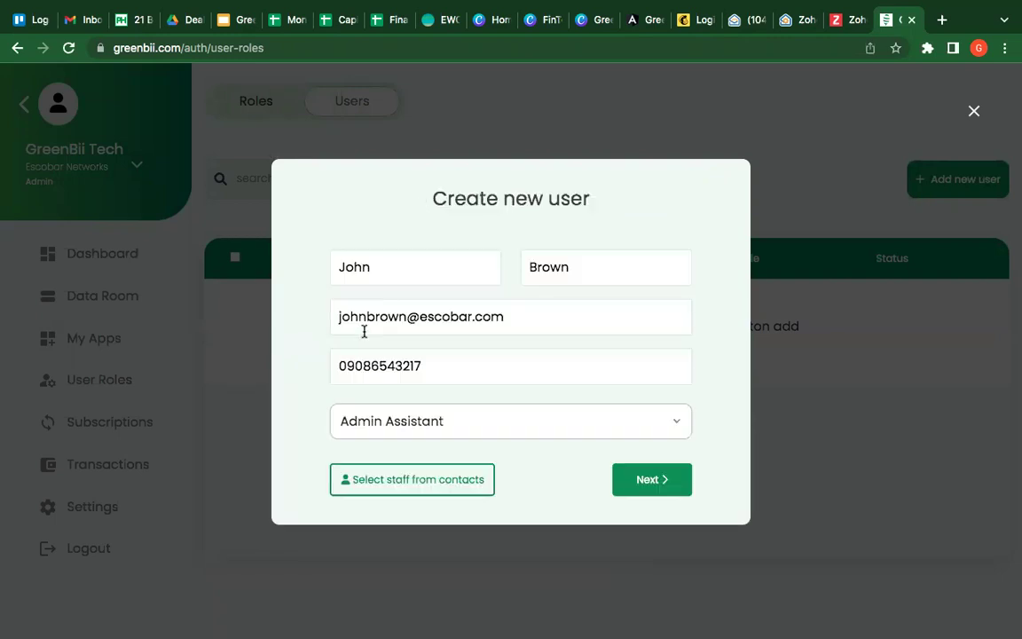
pyautogui.click(655, 481)
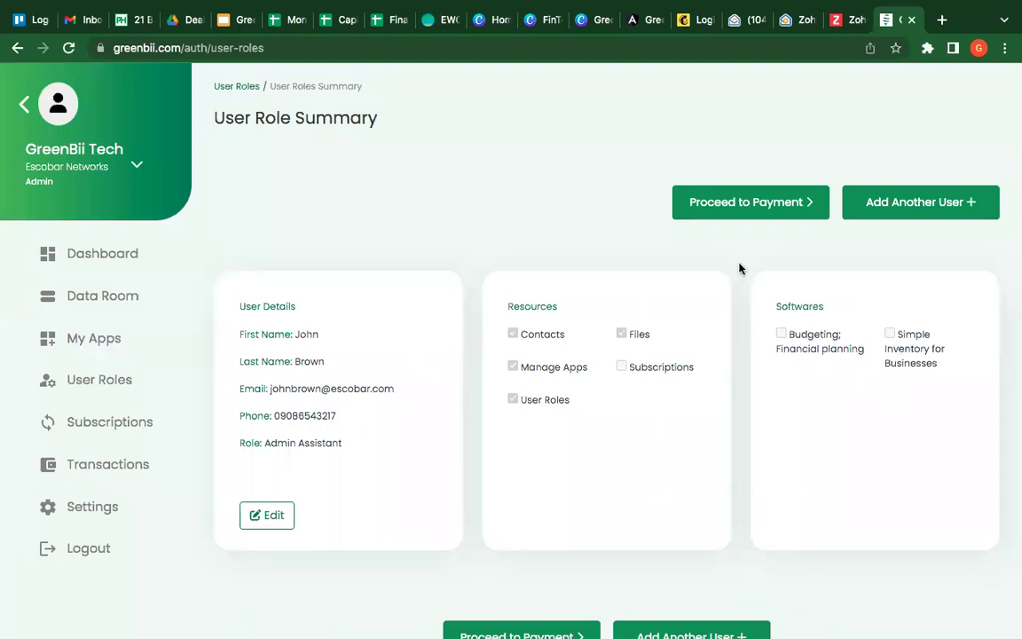
pyautogui.click(769, 216)
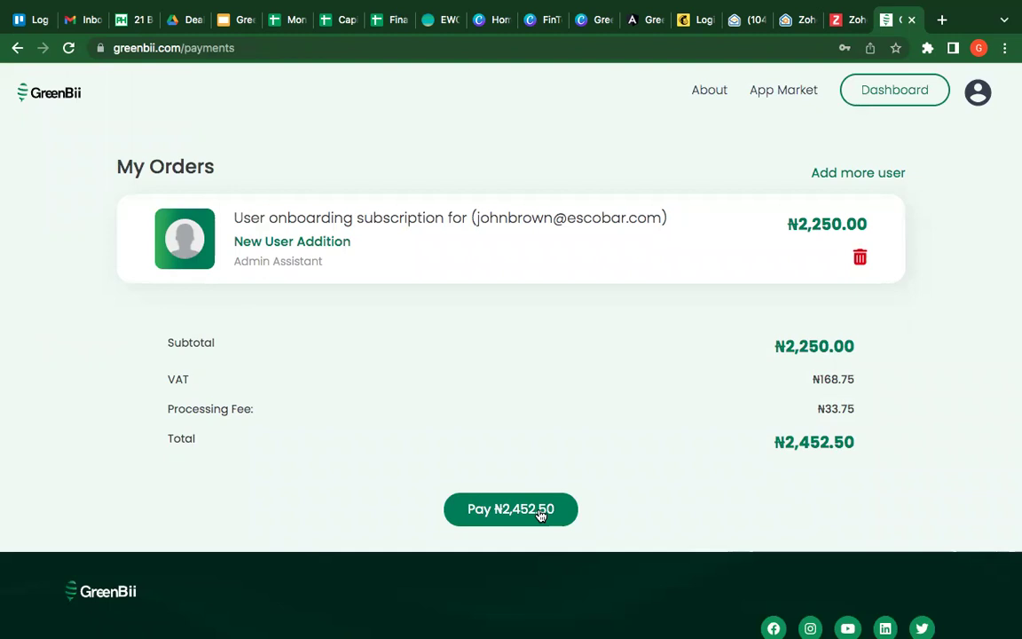
# Step: Pay the ₦2,452.50 onboarding order from My Orders
pyautogui.click(539, 511)
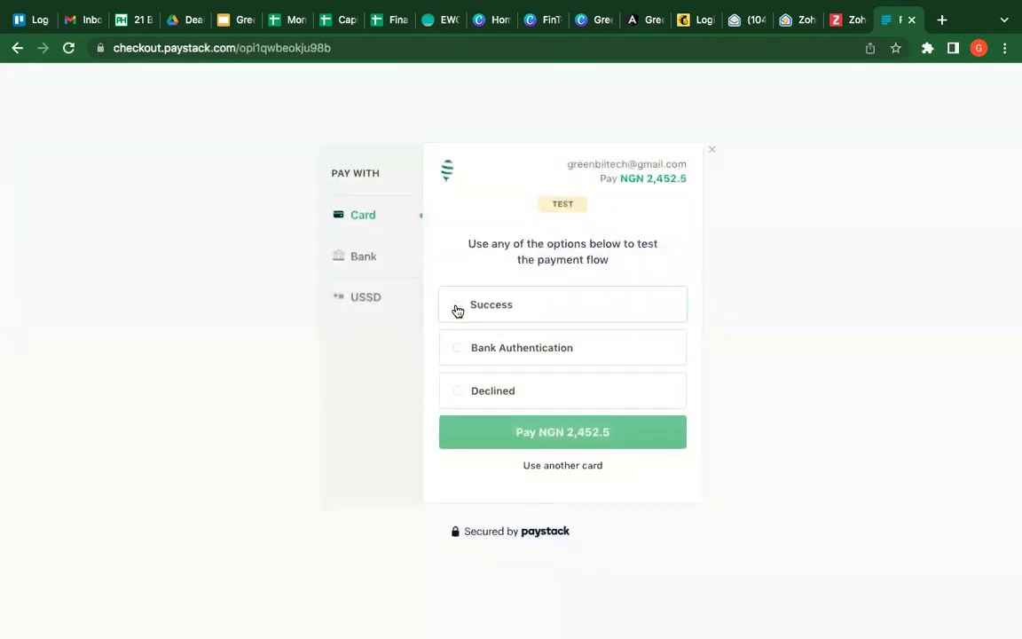
# Step: Choose the Success test option and pay NGN 2,452.5
pyautogui.click(456, 306)
pyautogui.click(524, 434)
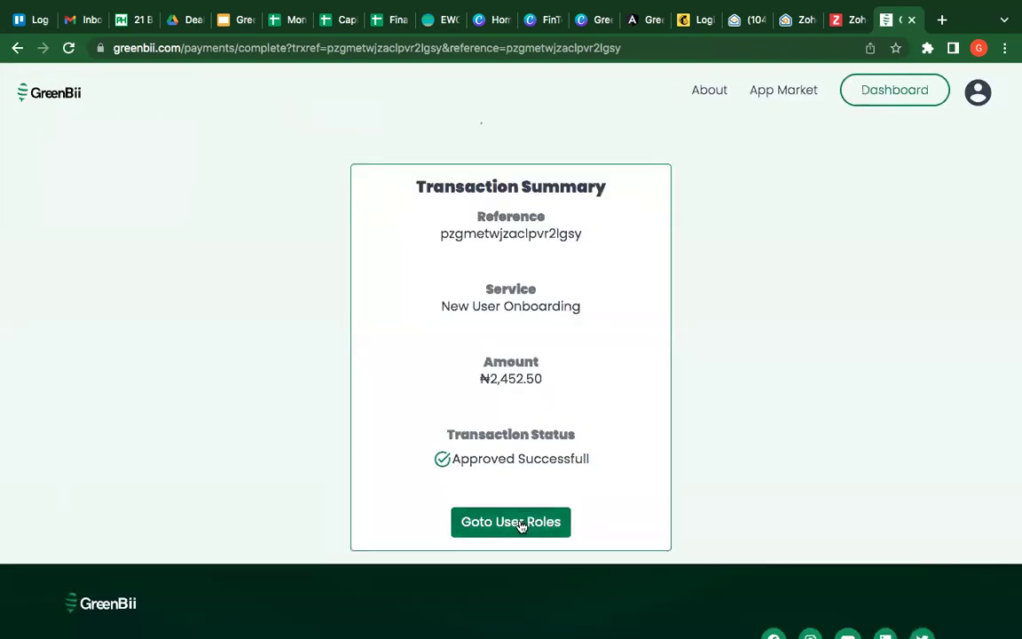
# Step: Return to User Roles and review the Roles and Users lists showing Admin Assistant and its user
pyautogui.click(522, 525)
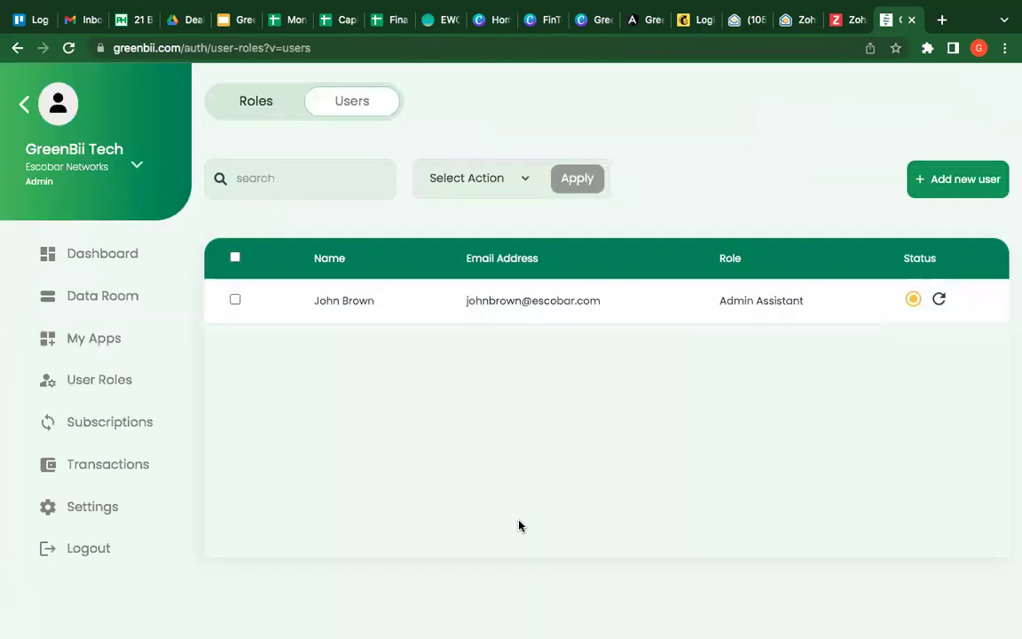
pyautogui.click(258, 105)
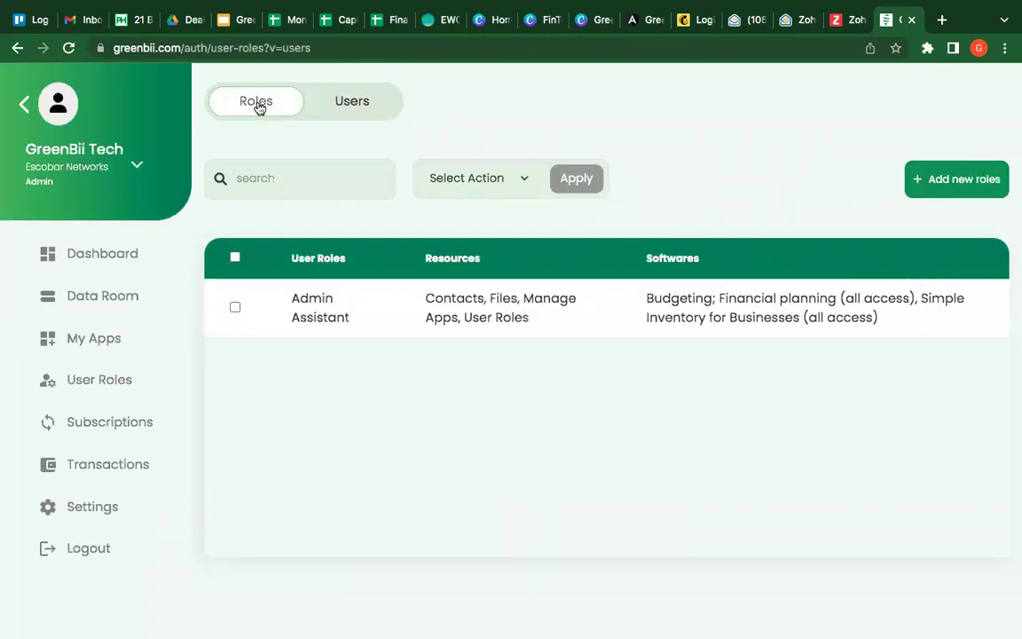
pyautogui.click(340, 102)
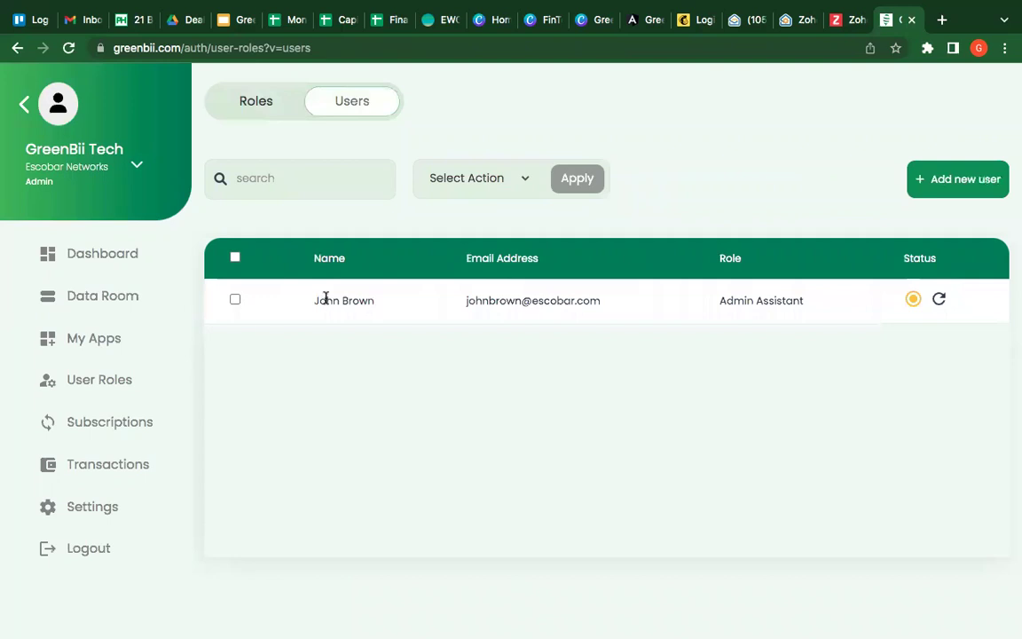
pyautogui.click(257, 106)
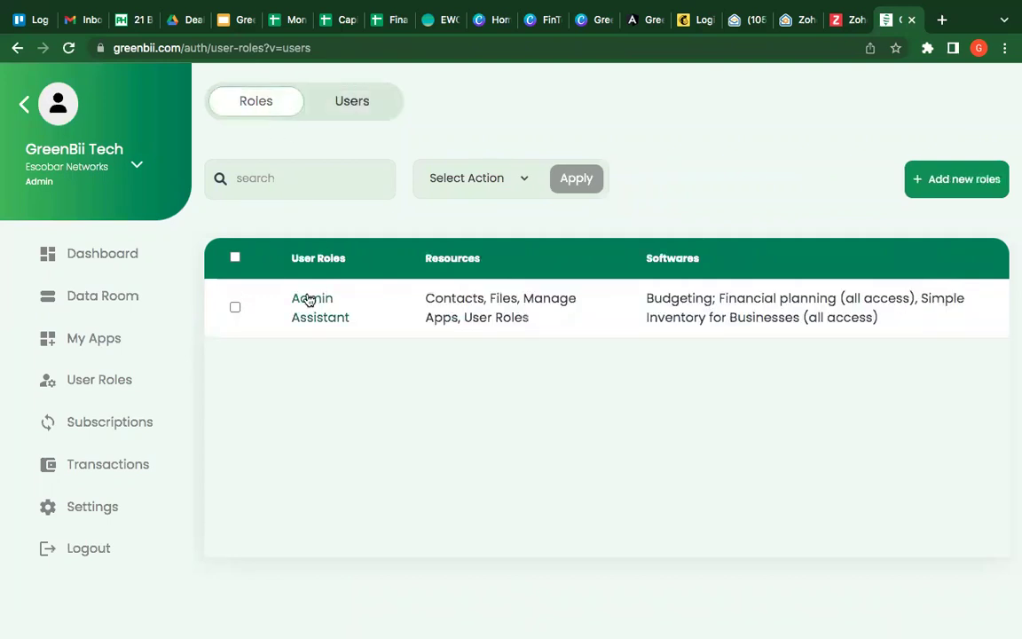
# Step: Start a new role titled HRM with Files and User Roles resource access
pyautogui.click(957, 194)
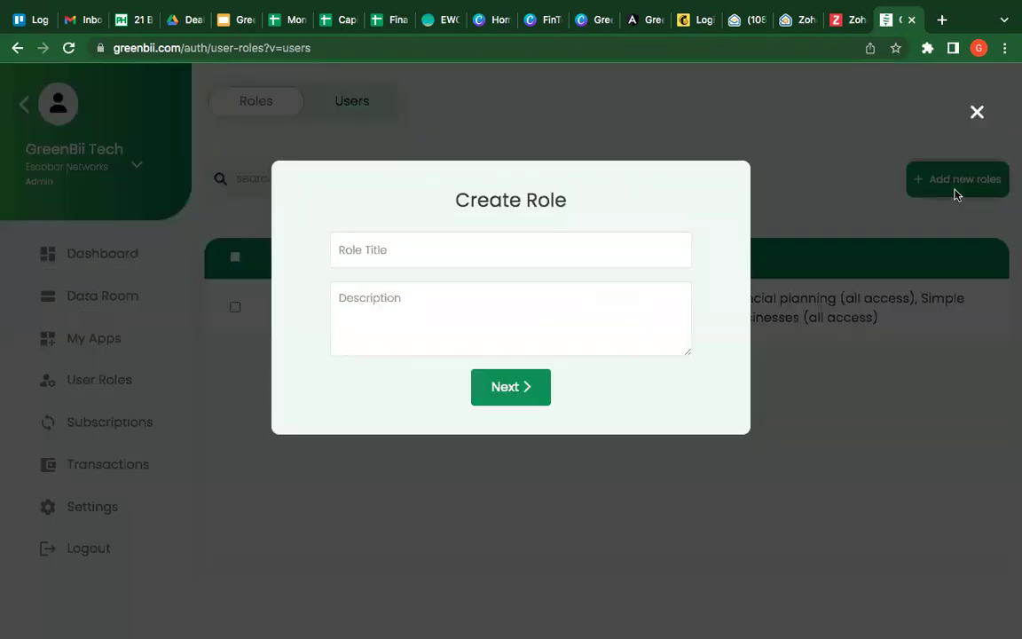
pyautogui.click(671, 242)
pyautogui.write('HR')
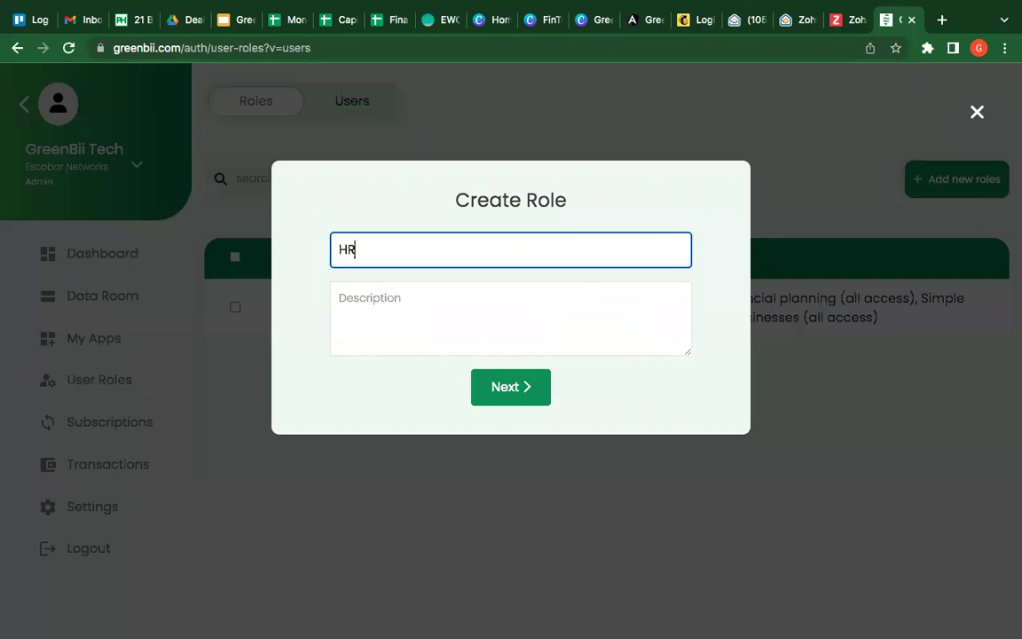
pyautogui.write('M')
pyautogui.click(543, 386)
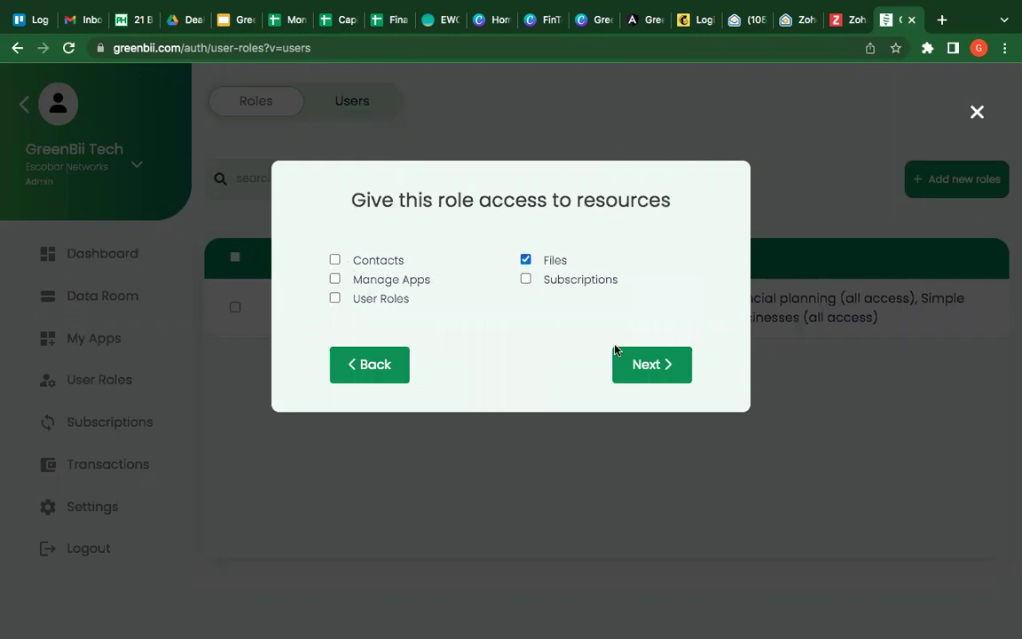
pyautogui.click(636, 364)
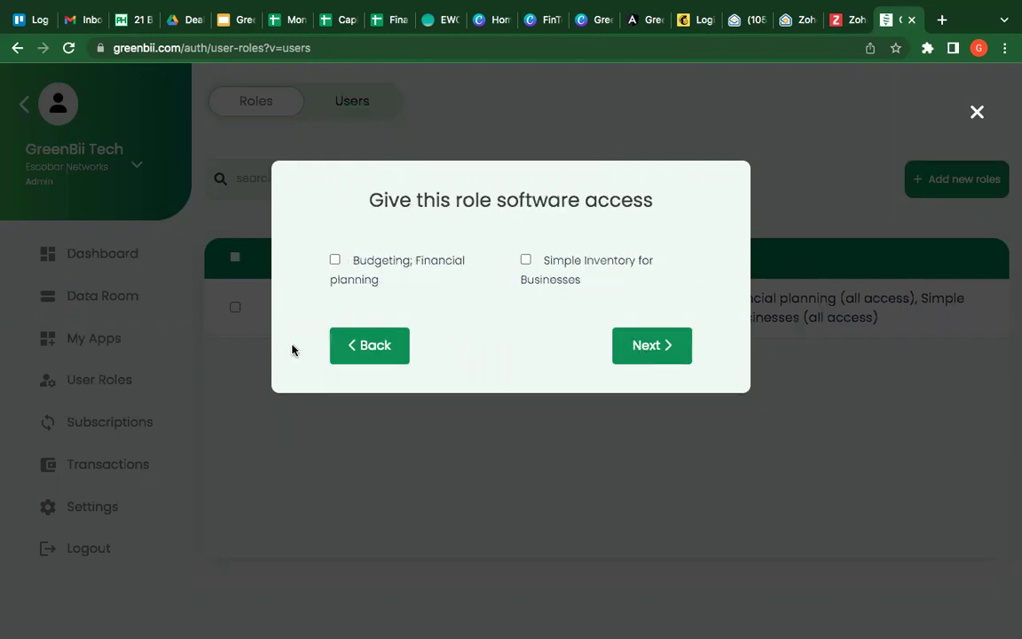
pyautogui.click(378, 347)
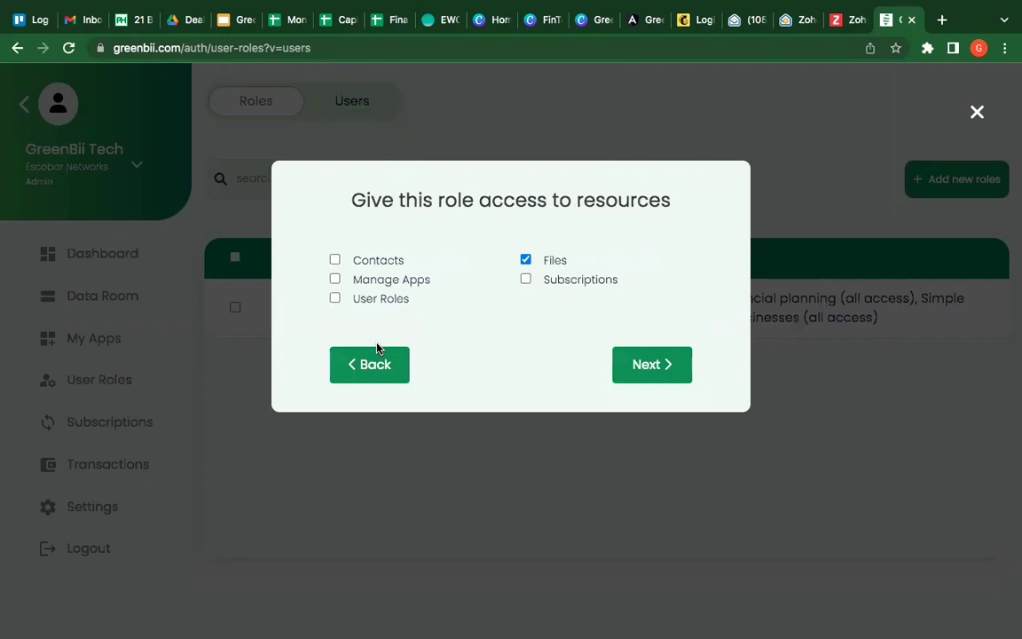
pyautogui.click(335, 299)
pyautogui.click(650, 365)
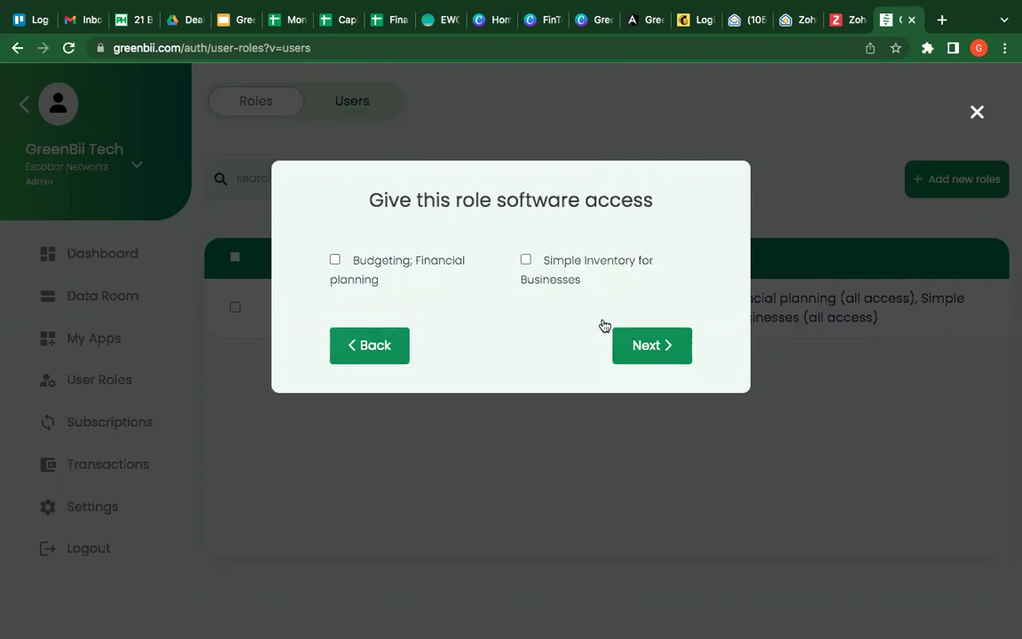
# Step: Give HRM full Budgeting; Financial planning access, save it and return to roles
pyautogui.click(334, 260)
pyautogui.click(661, 372)
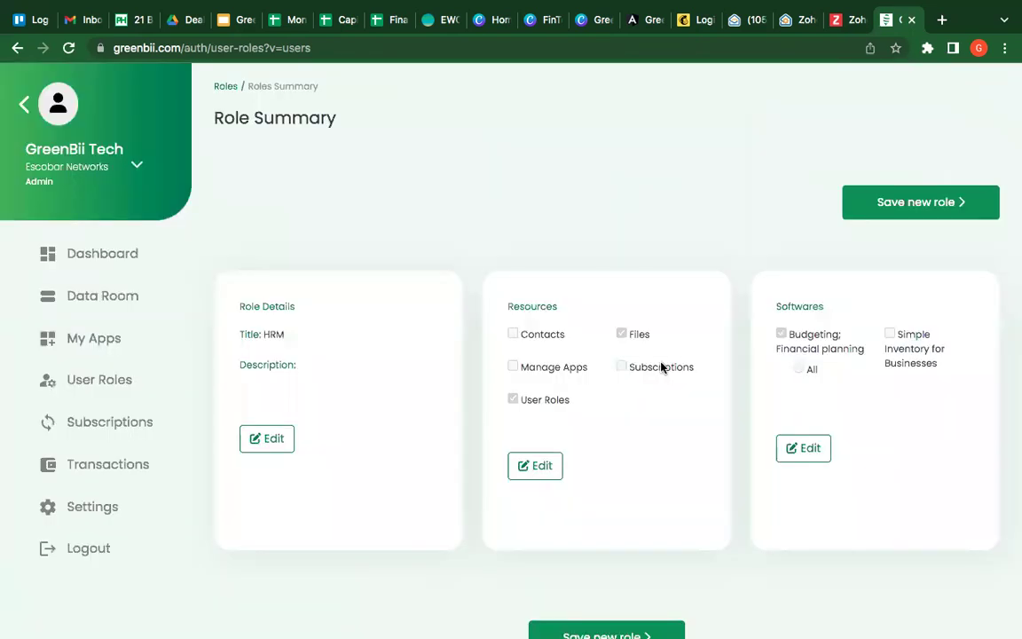
pyautogui.click(802, 450)
pyautogui.click(360, 298)
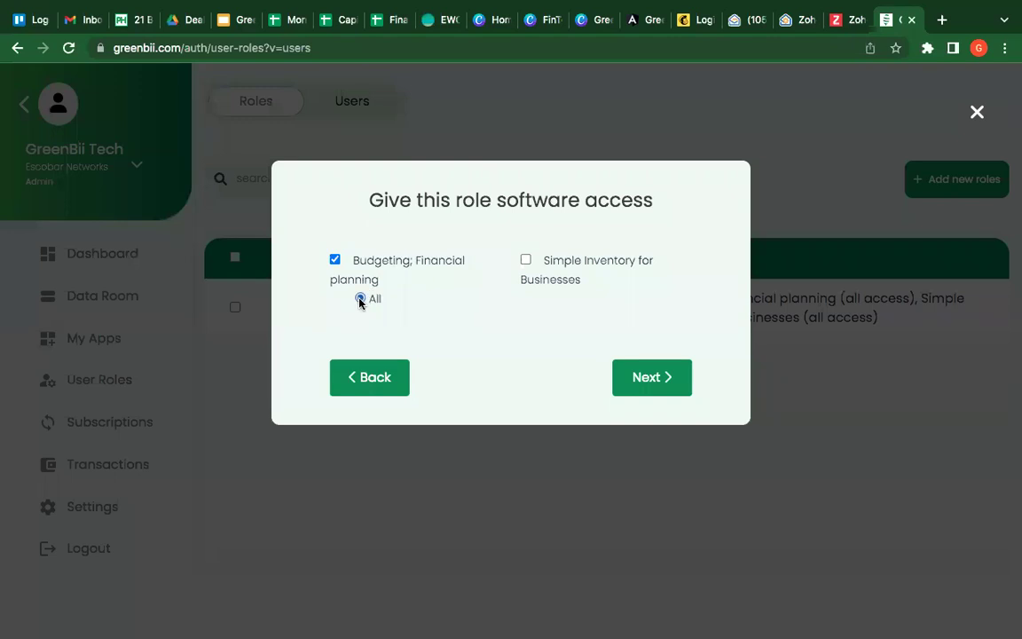
pyautogui.click(646, 382)
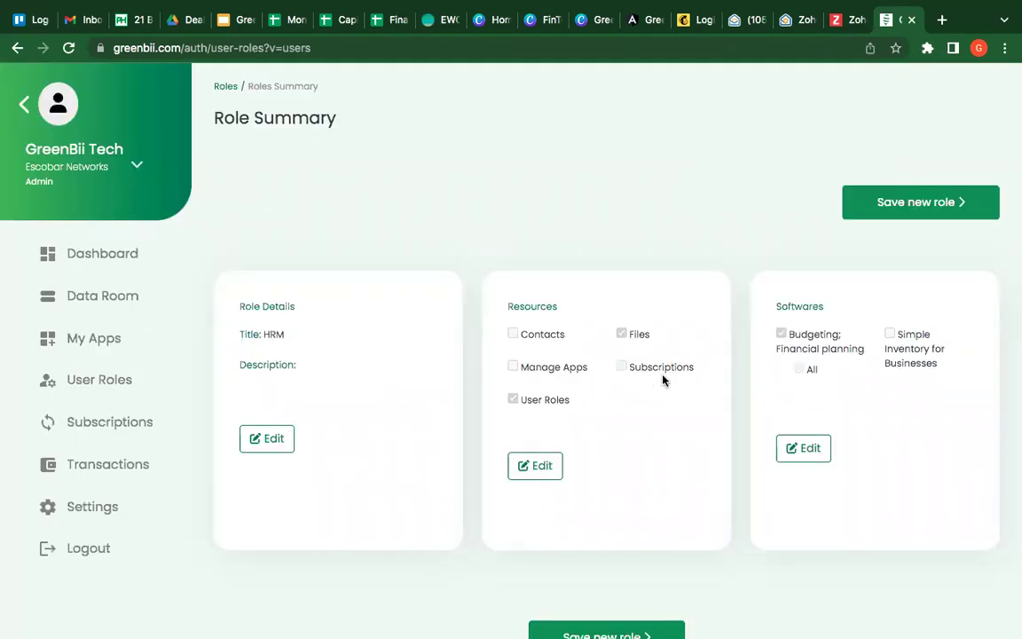
pyautogui.click(918, 213)
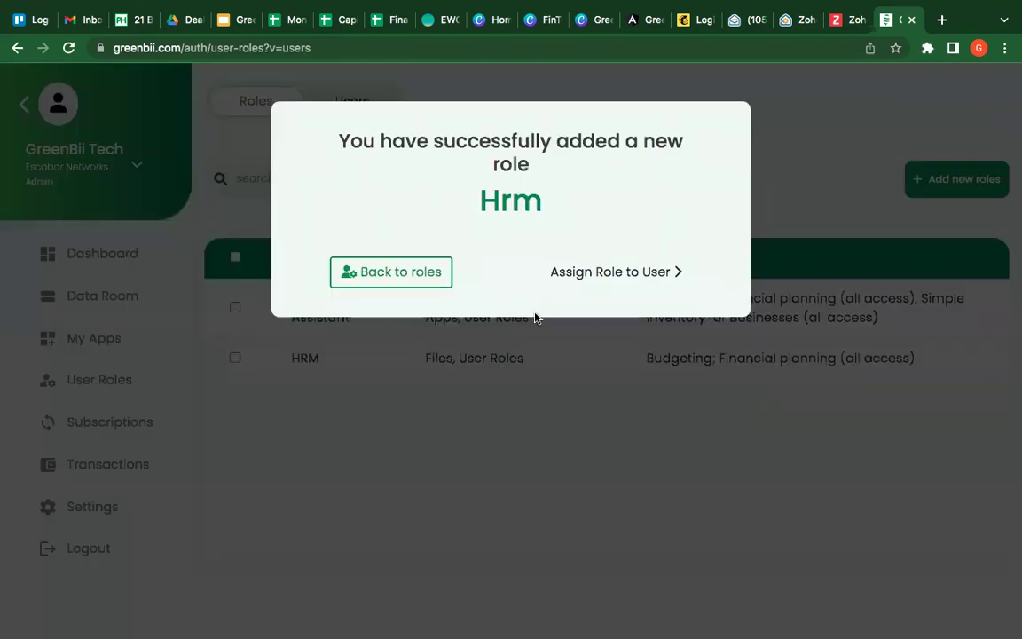
pyautogui.click(419, 277)
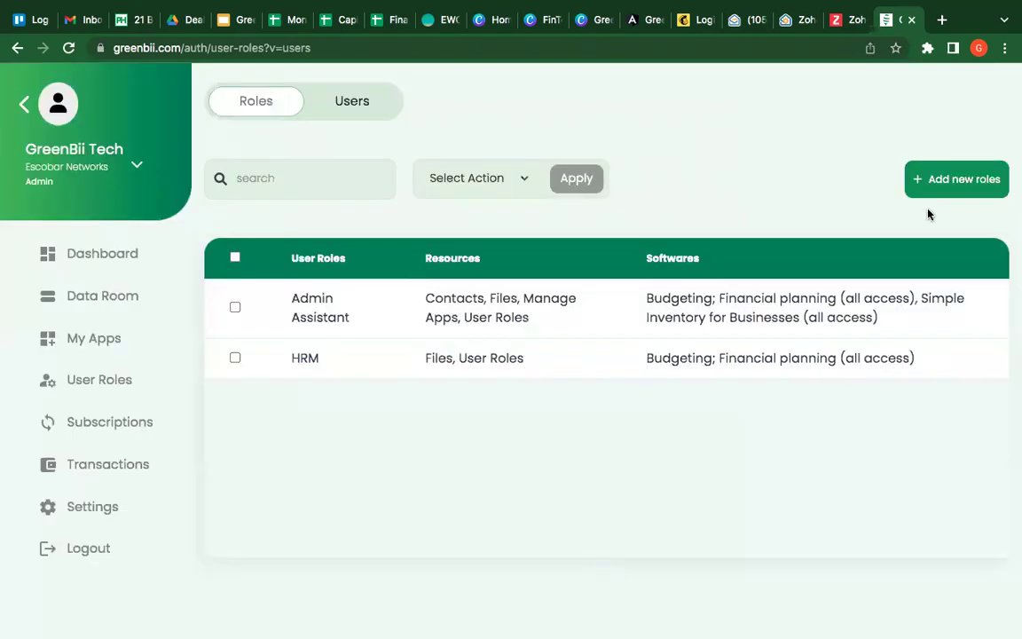
# Step: Start a new role and title it 'Accountant'
pyautogui.click(956, 182)
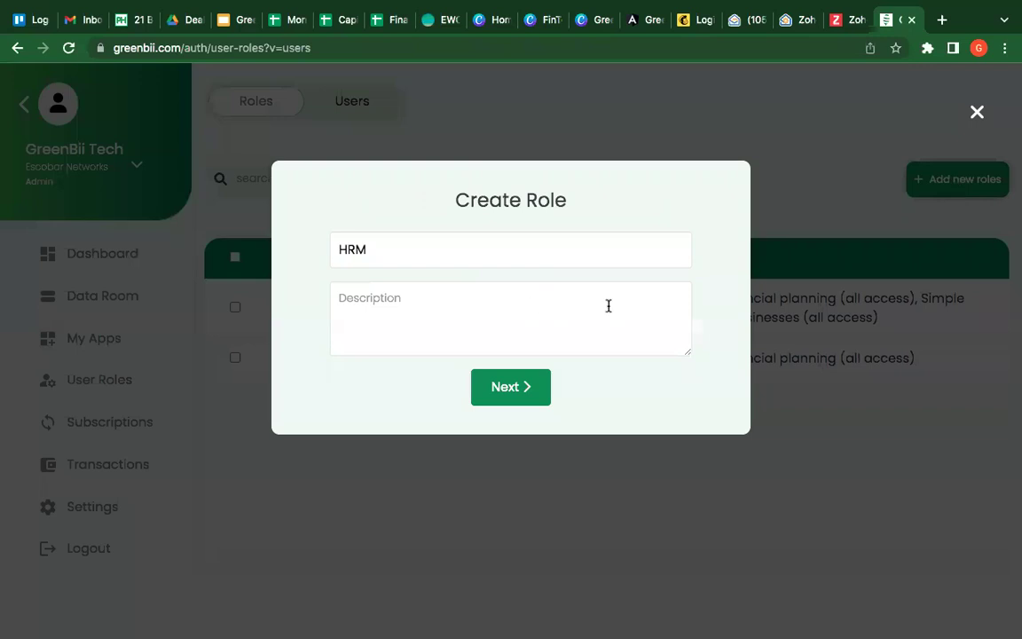
pyautogui.click(976, 113)
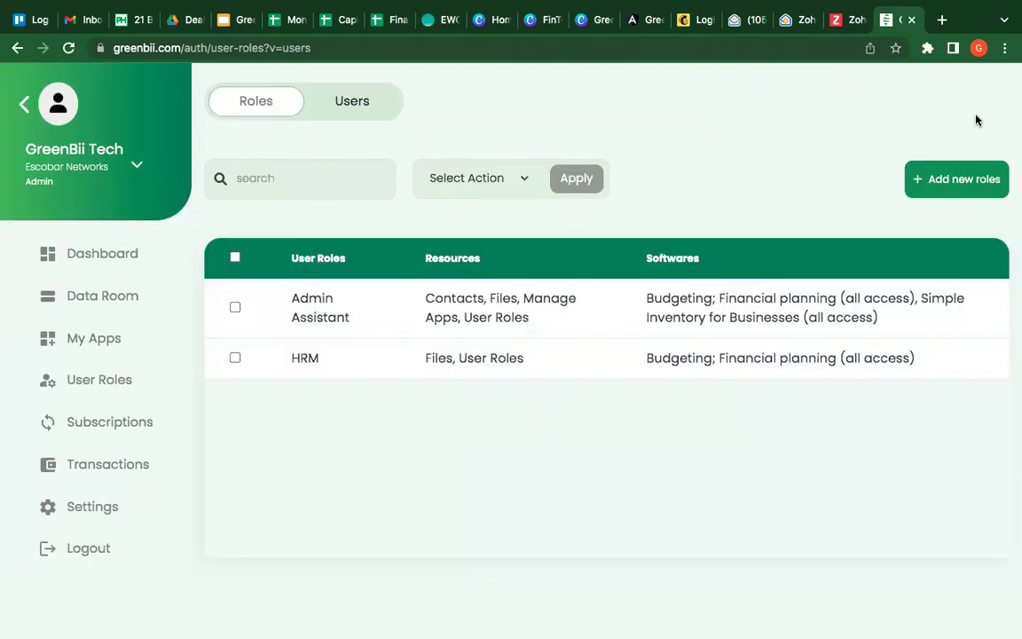
pyautogui.click(947, 179)
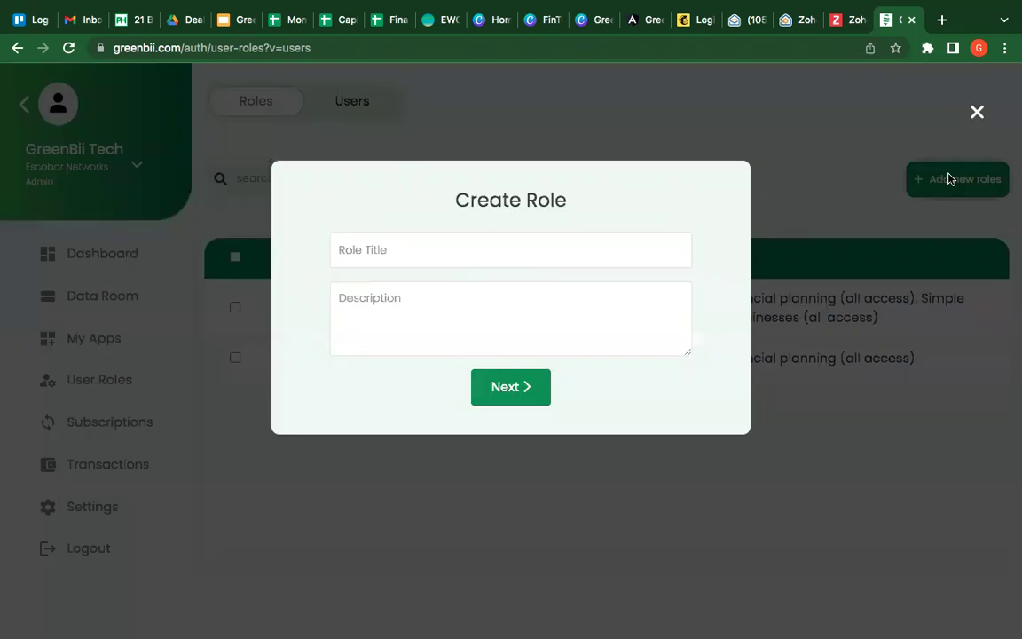
pyautogui.click(583, 255)
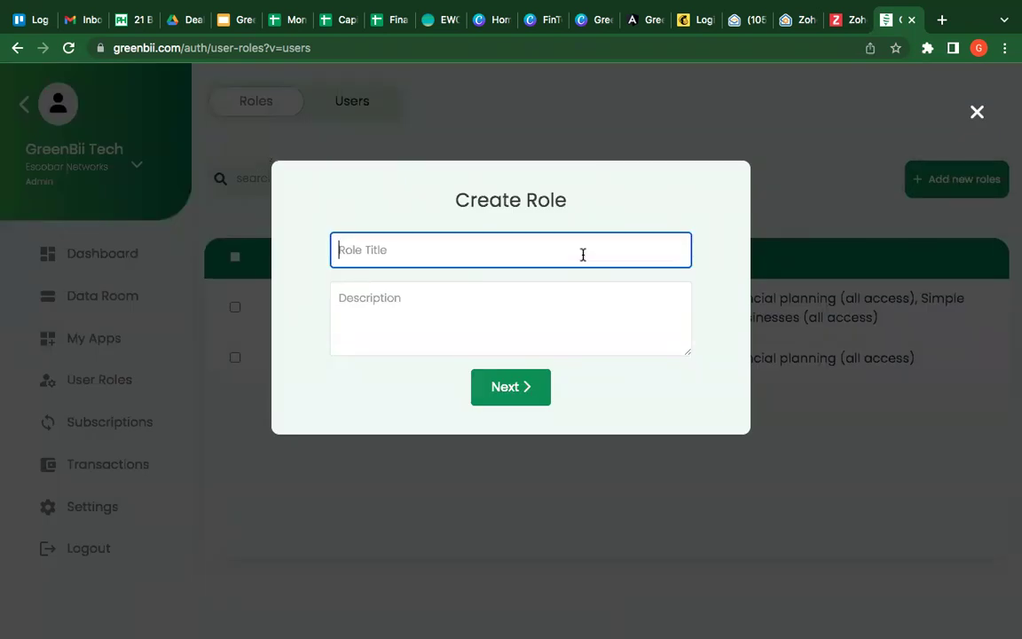
pyautogui.write('IT Supp')
pyautogui.press('BackSpace')
pyautogui.press('BackSpace')
pyautogui.press('BackSpace')
pyautogui.press('BackSpace')
pyautogui.press('BackSpace')
pyautogui.press('BackSpace')
pyautogui.write('Accountant')
# Step: Give Accountant Files and Contacts access plus full Simple Inventory and Budgeting access, then save
pyautogui.click(516, 401)
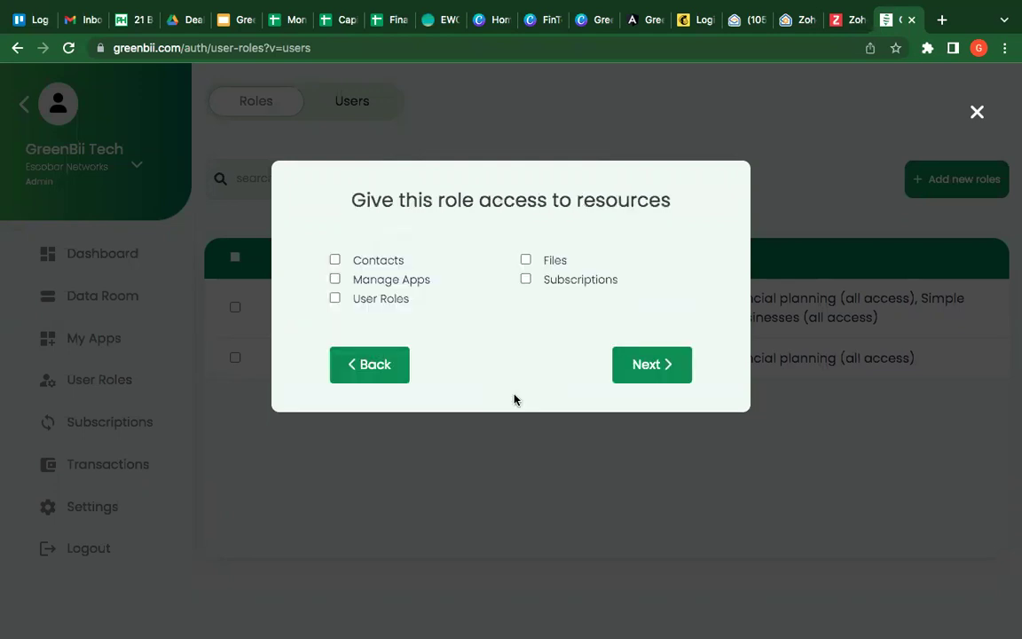
pyautogui.click(526, 259)
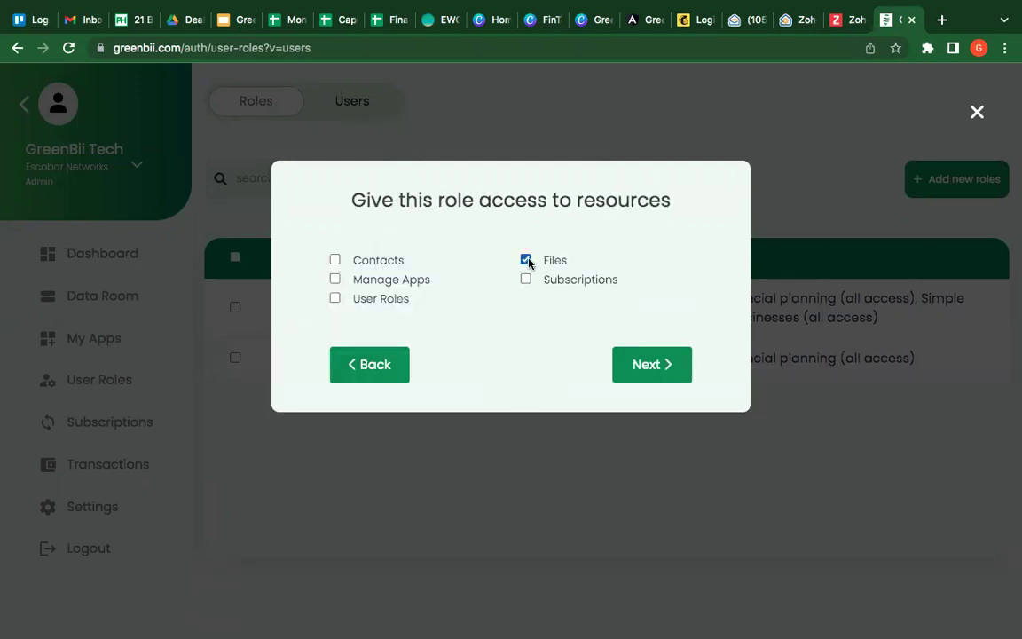
pyautogui.click(335, 260)
pyautogui.click(650, 370)
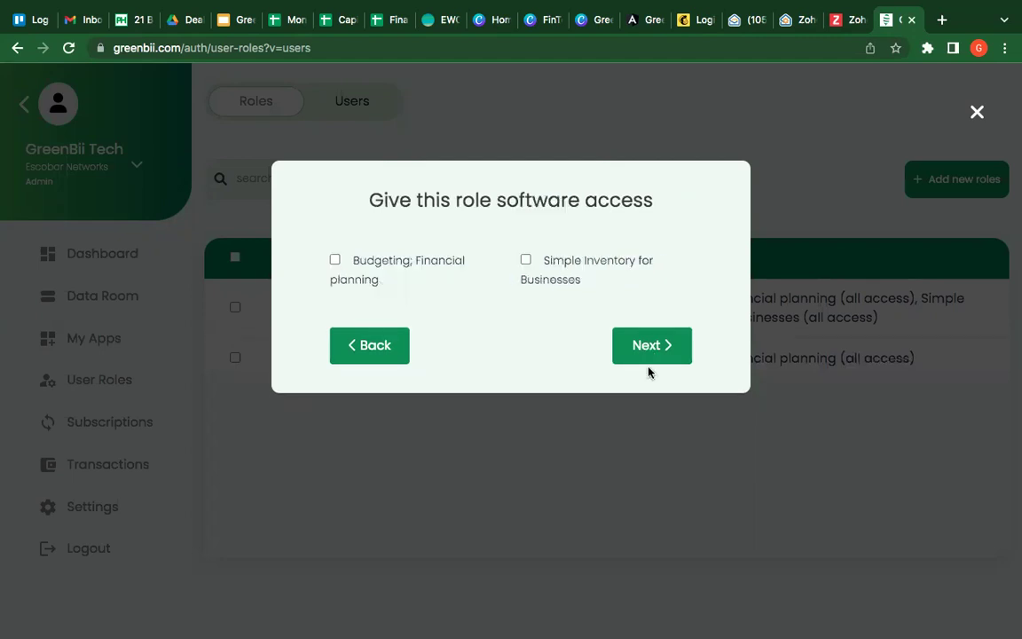
pyautogui.click(526, 260)
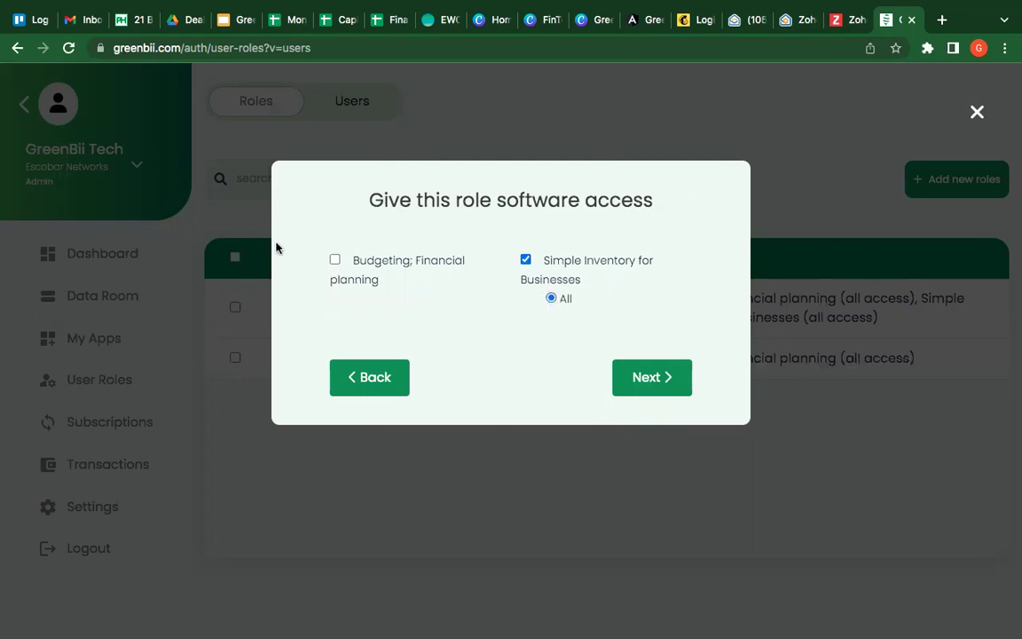
pyautogui.click(335, 260)
pyautogui.click(645, 379)
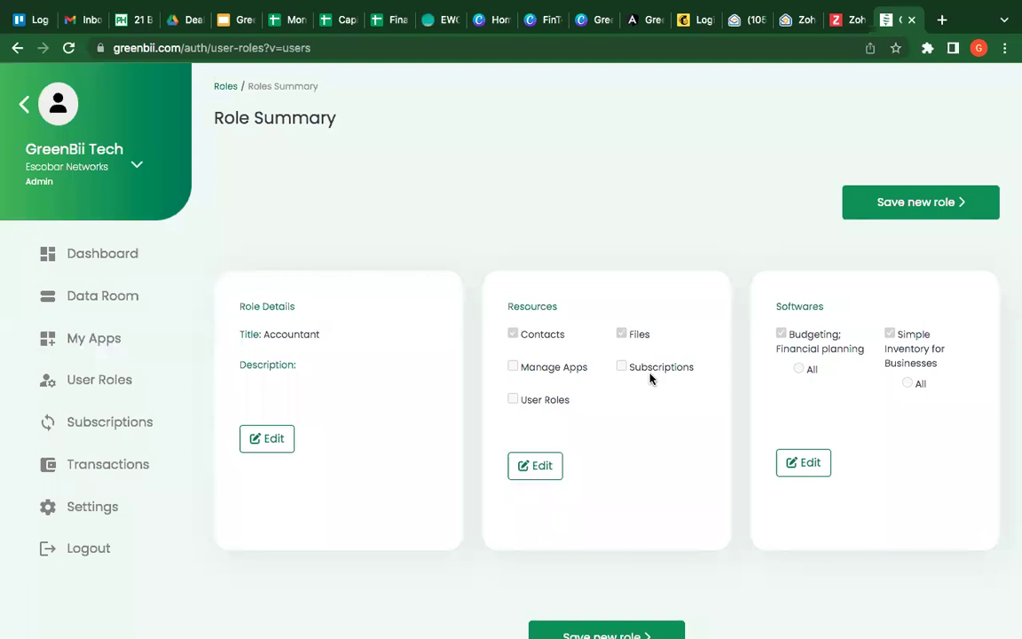
pyautogui.click(924, 204)
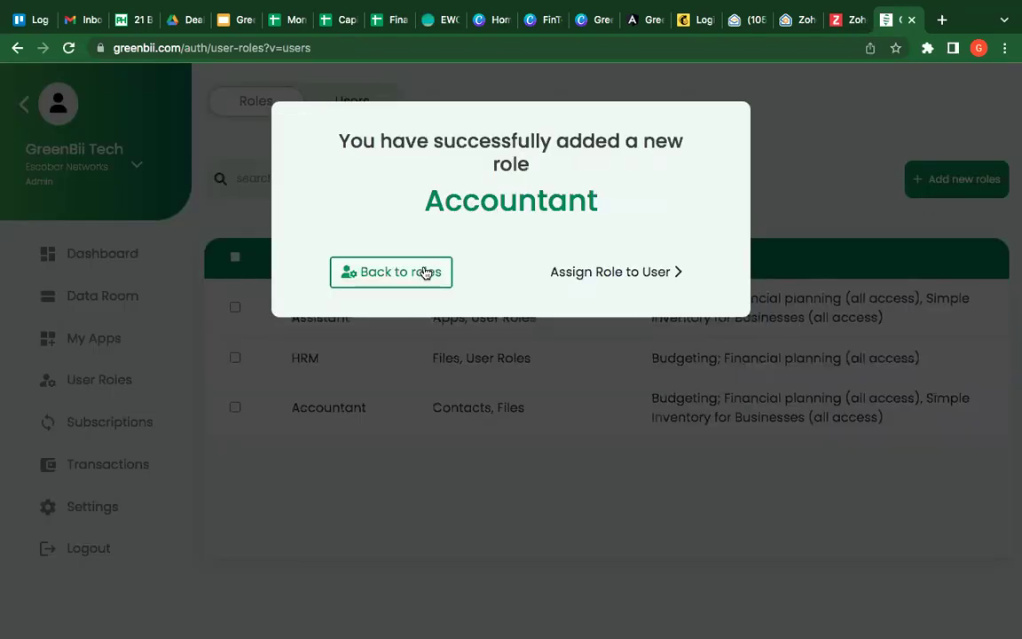
pyautogui.click(424, 272)
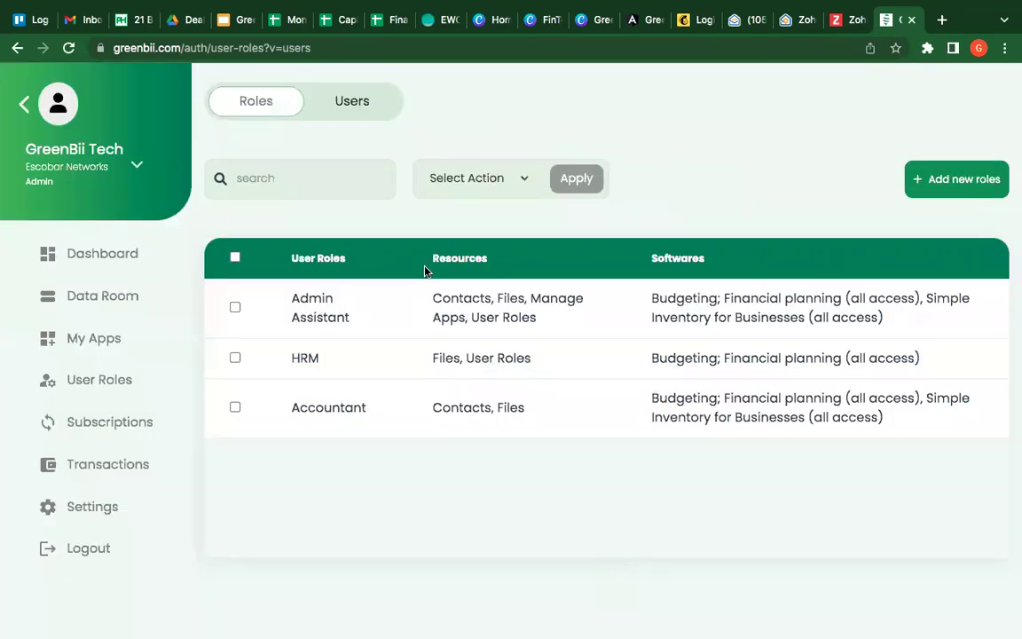
# Step: Switch to the users list, then back to the list of roles
pyautogui.click(362, 110)
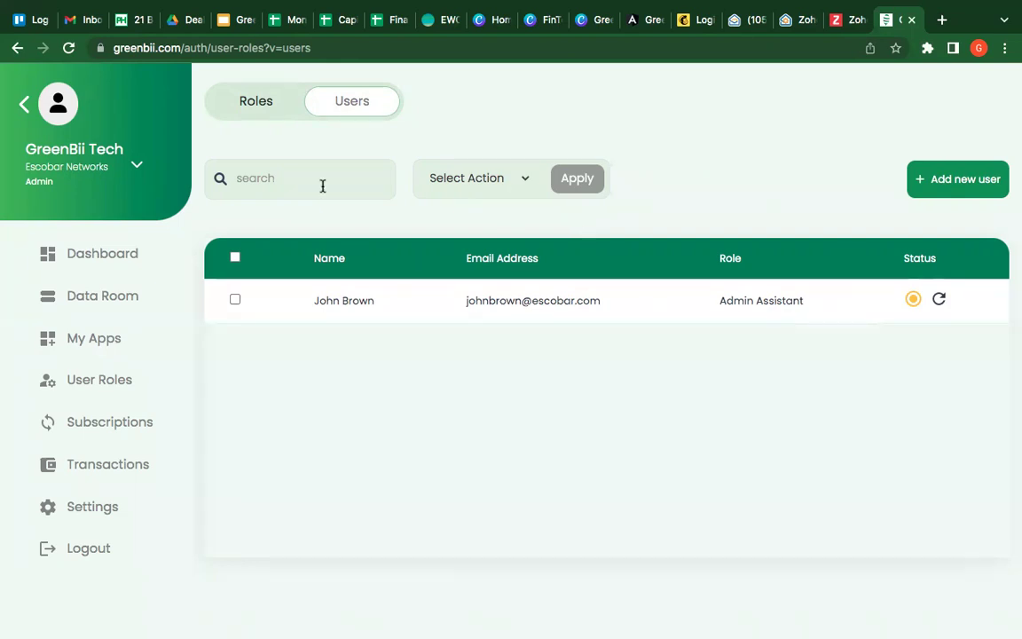
pyautogui.click(257, 105)
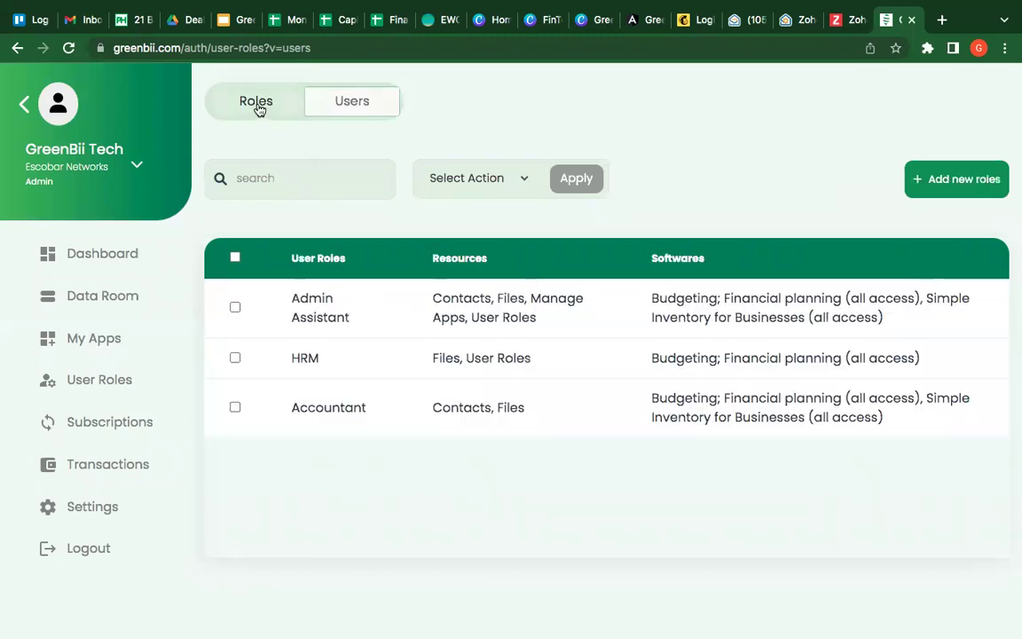
# Step: Step through the HRM role's resource and software screens, save it, and begin assigning HRM to a user
pyautogui.click(334, 361)
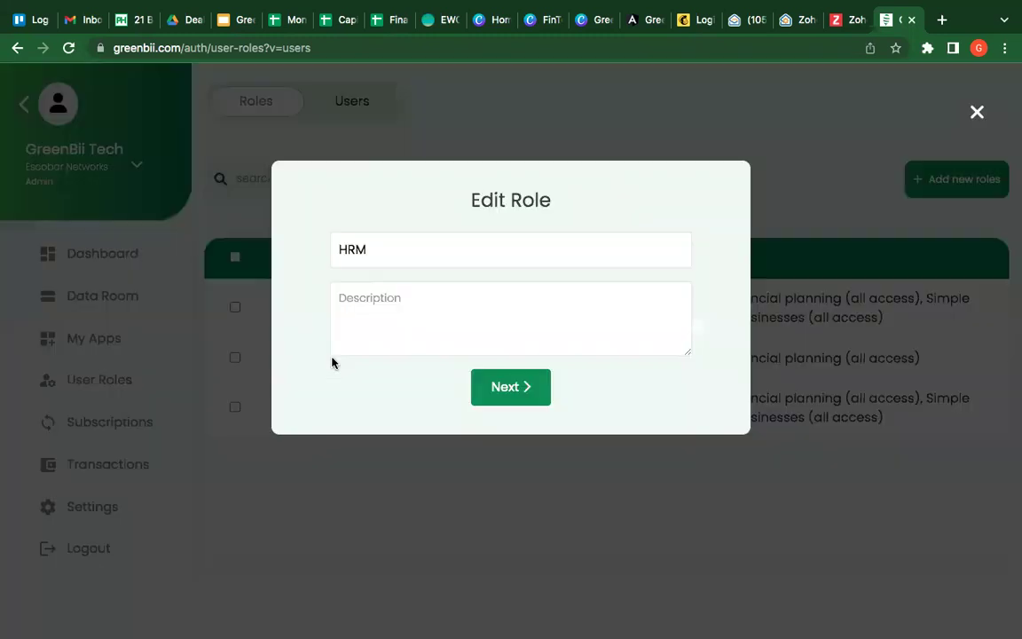
pyautogui.click(501, 387)
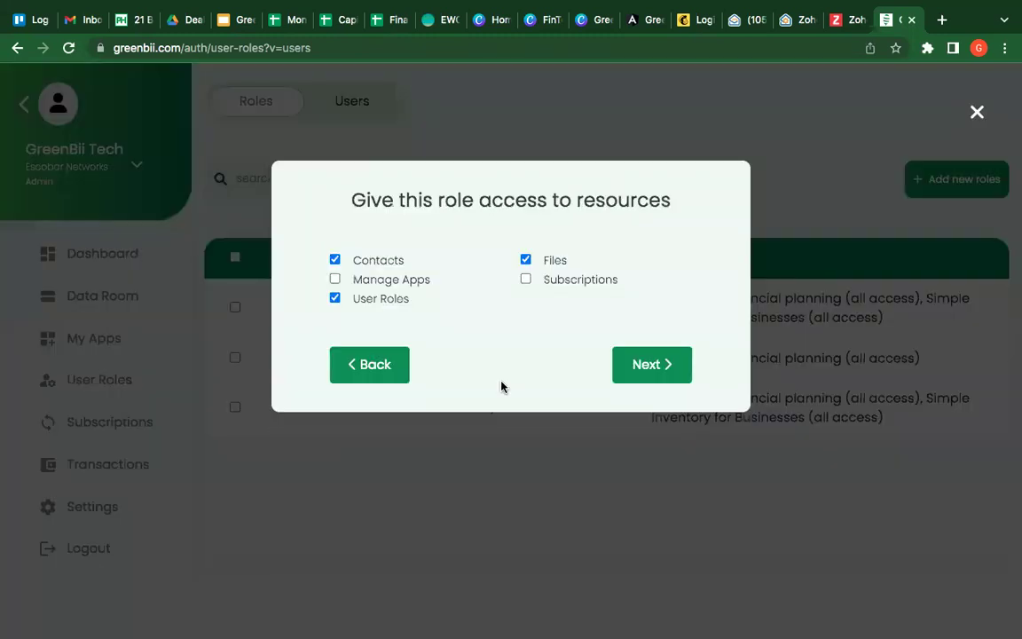
pyautogui.click(661, 369)
pyautogui.click(656, 376)
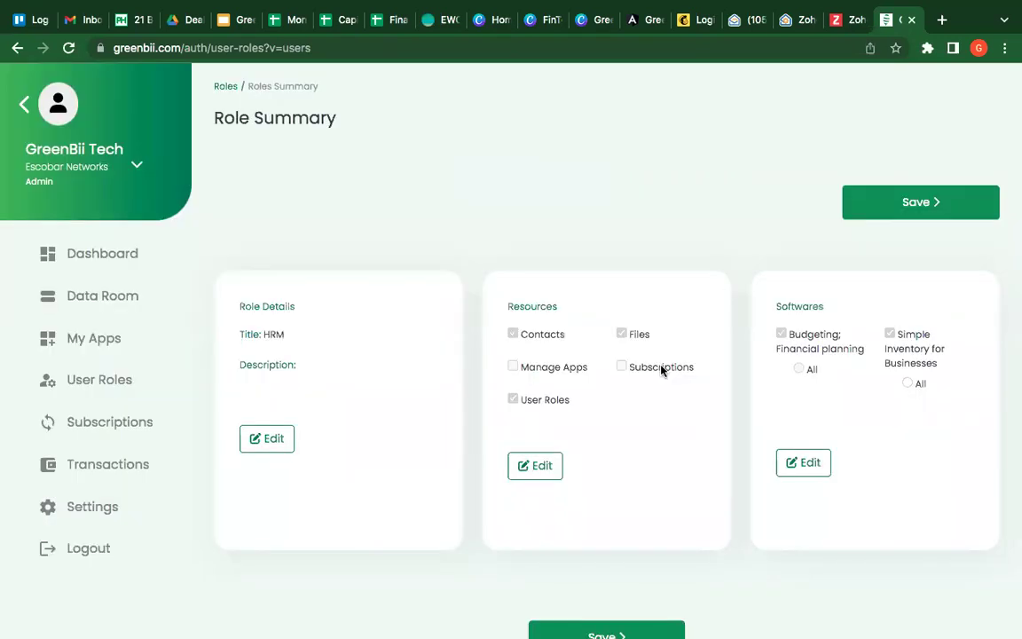
pyautogui.click(916, 202)
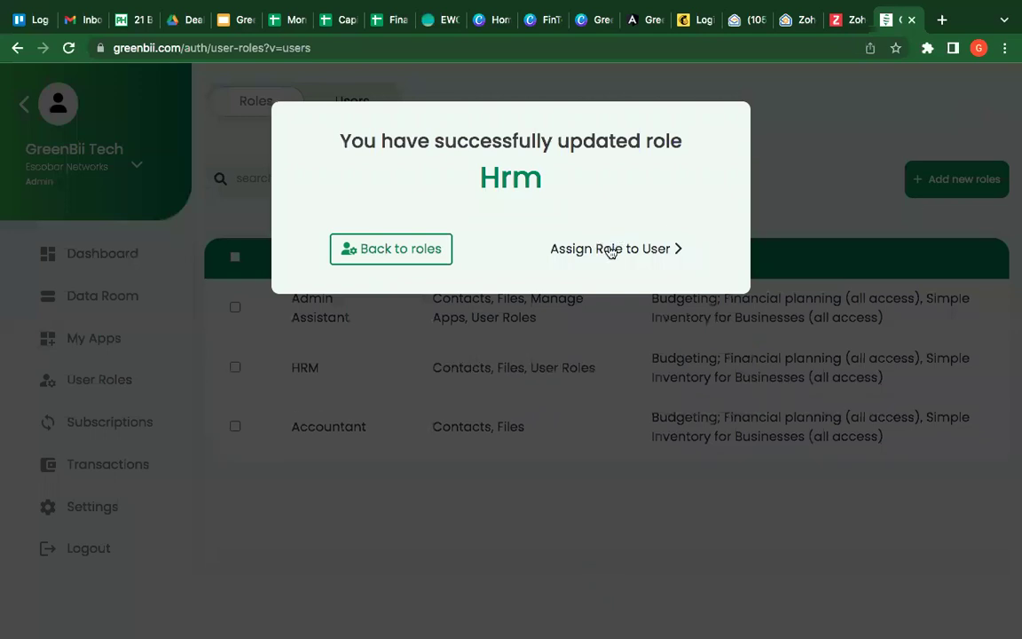
pyautogui.click(608, 249)
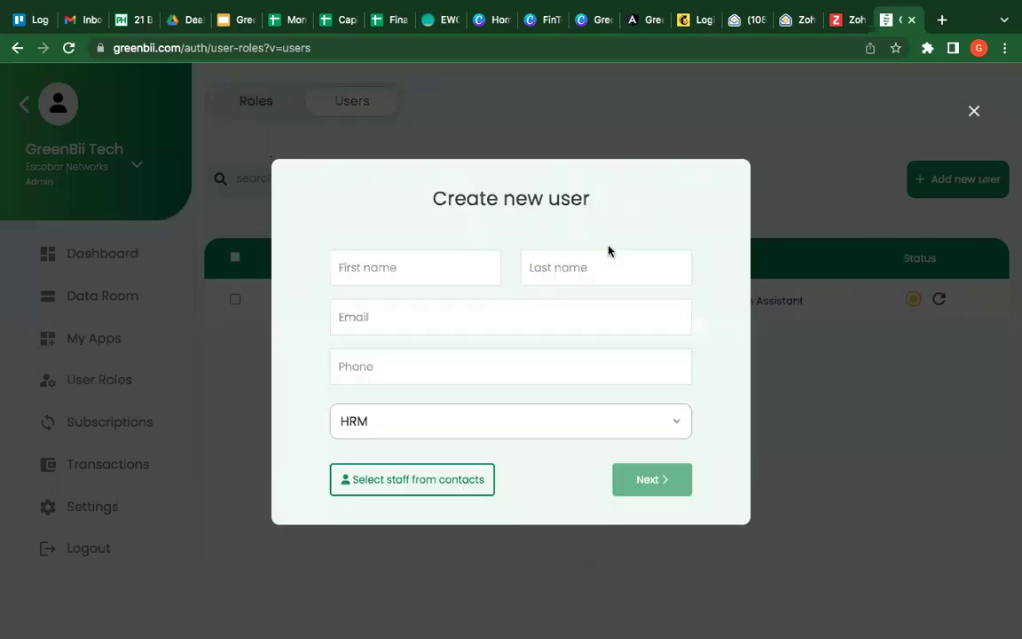
# Step: Add the first contact from the contacts list as an HRM user
pyautogui.click(456, 482)
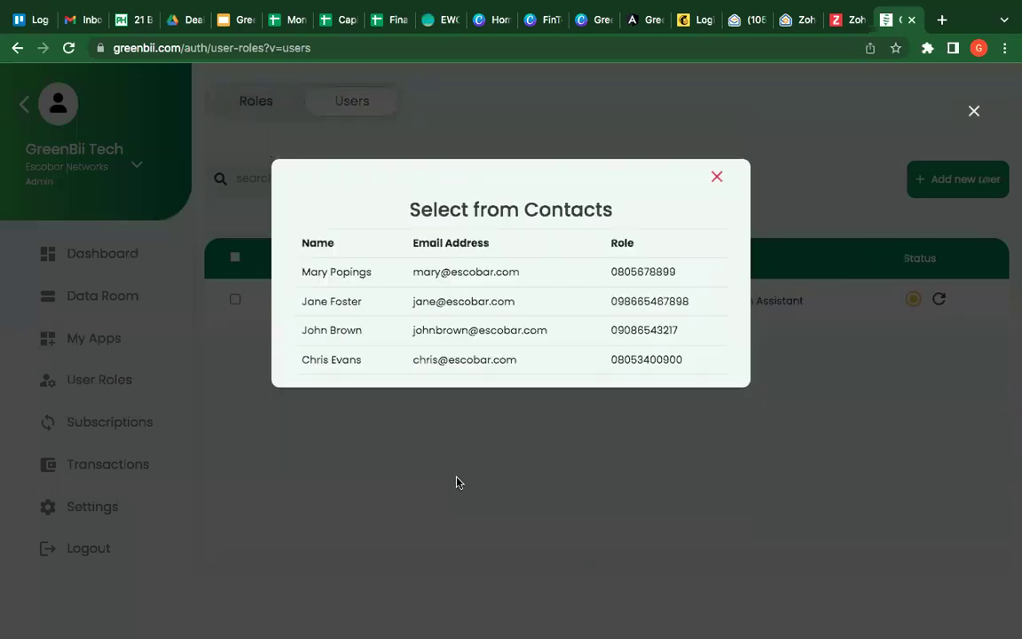
pyautogui.click(368, 272)
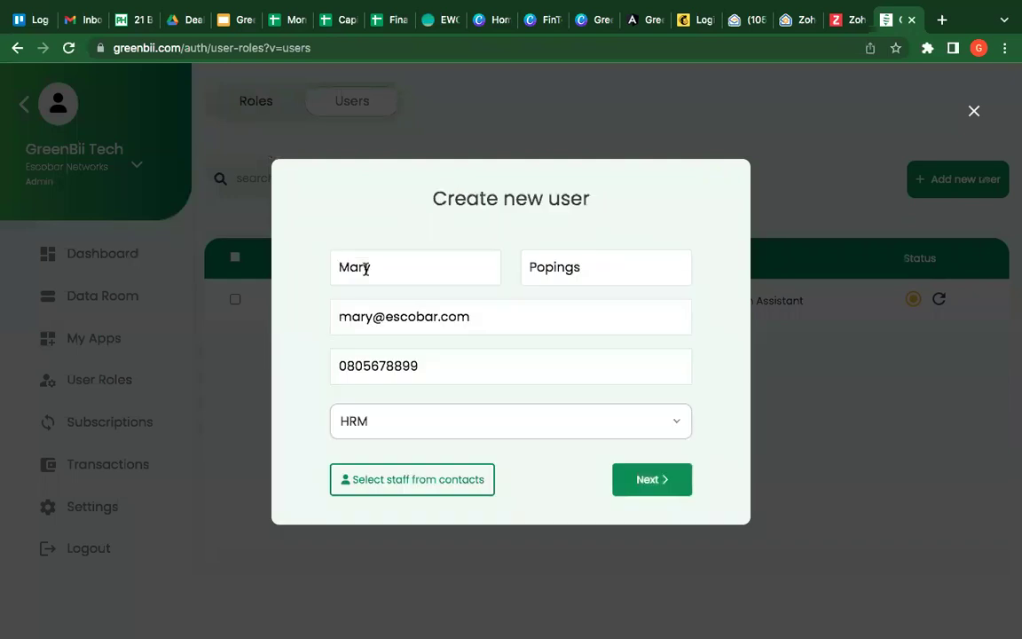
pyautogui.click(661, 485)
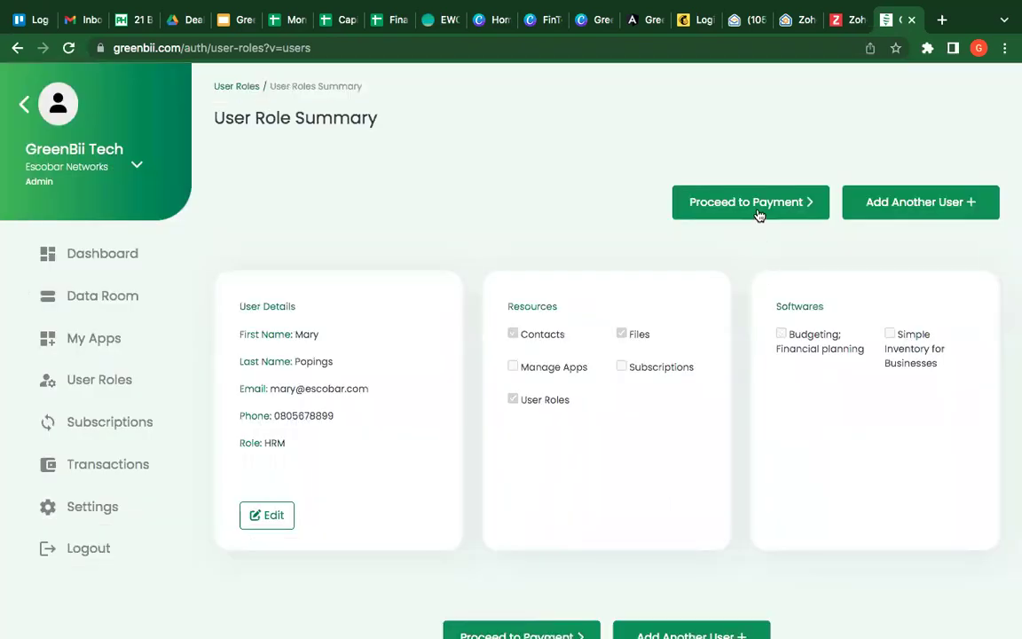
# Step: Add another contact from the contacts list as an Accountant user
pyautogui.click(913, 205)
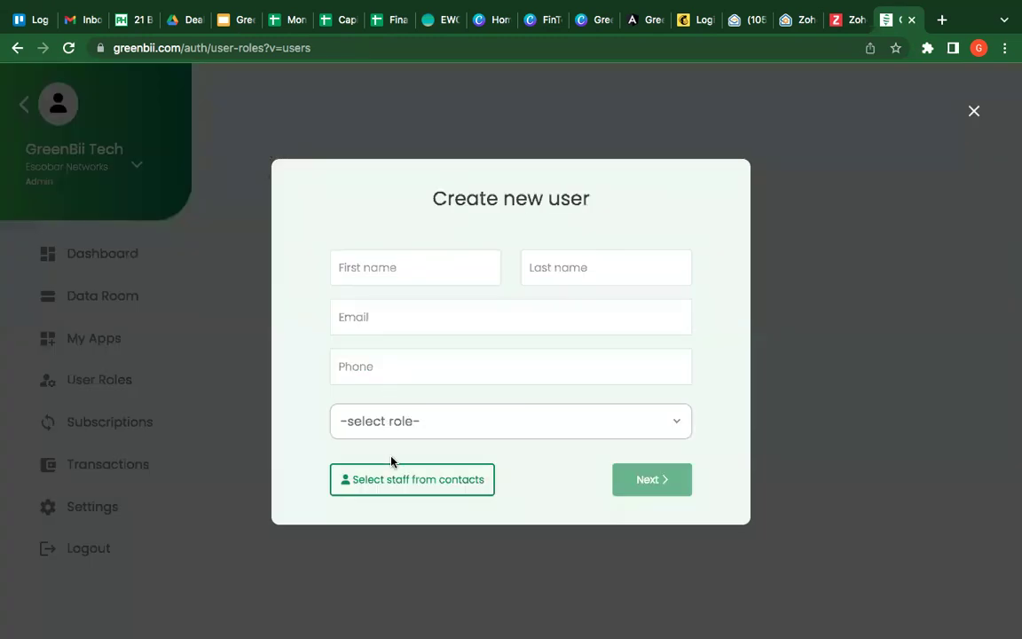
pyautogui.click(392, 485)
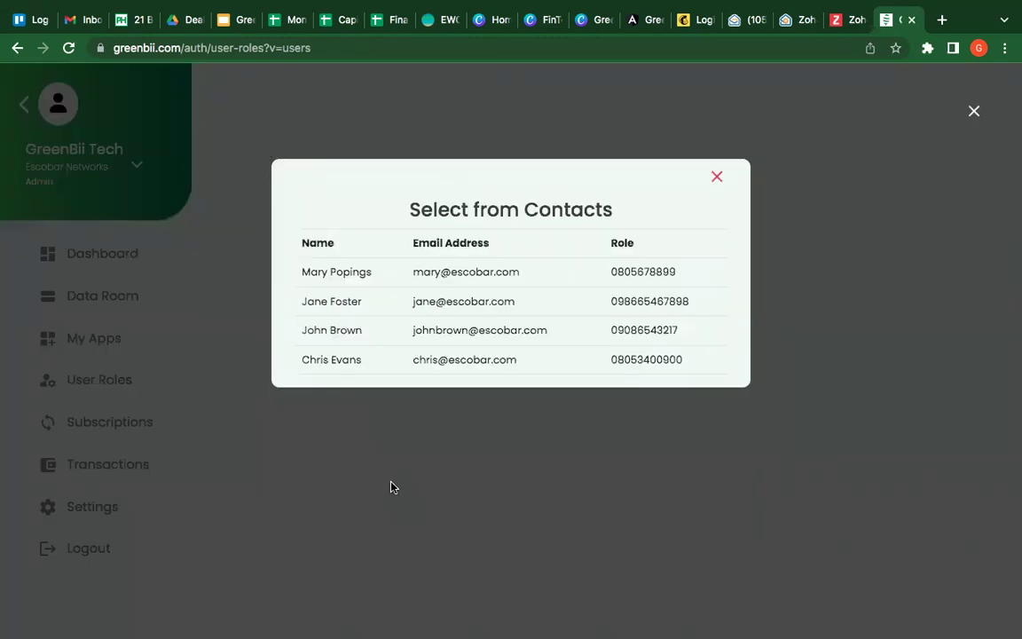
pyautogui.click(348, 362)
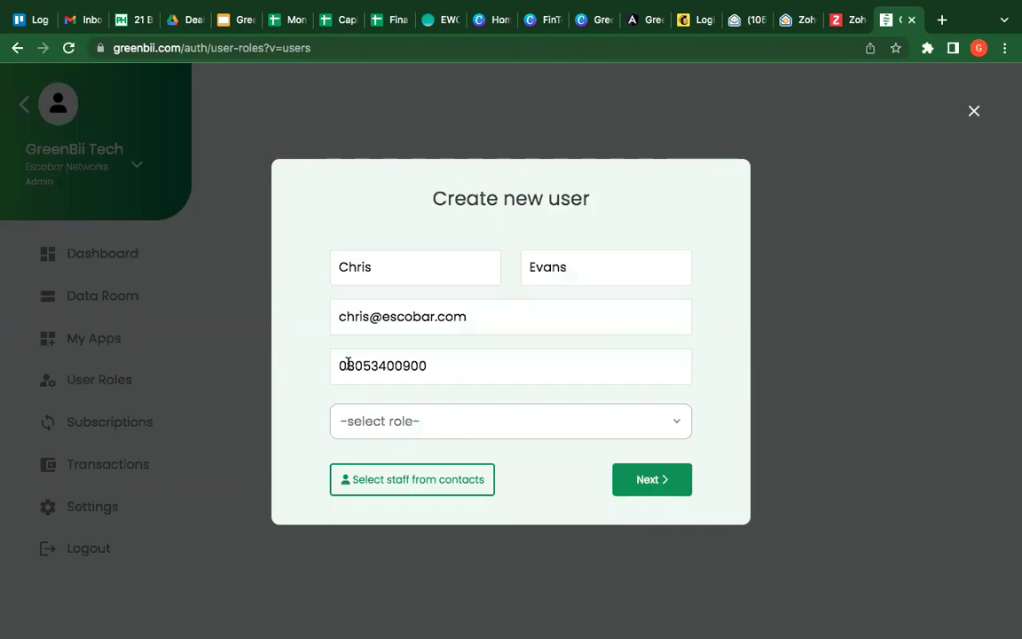
pyautogui.click(428, 422)
pyautogui.click(428, 523)
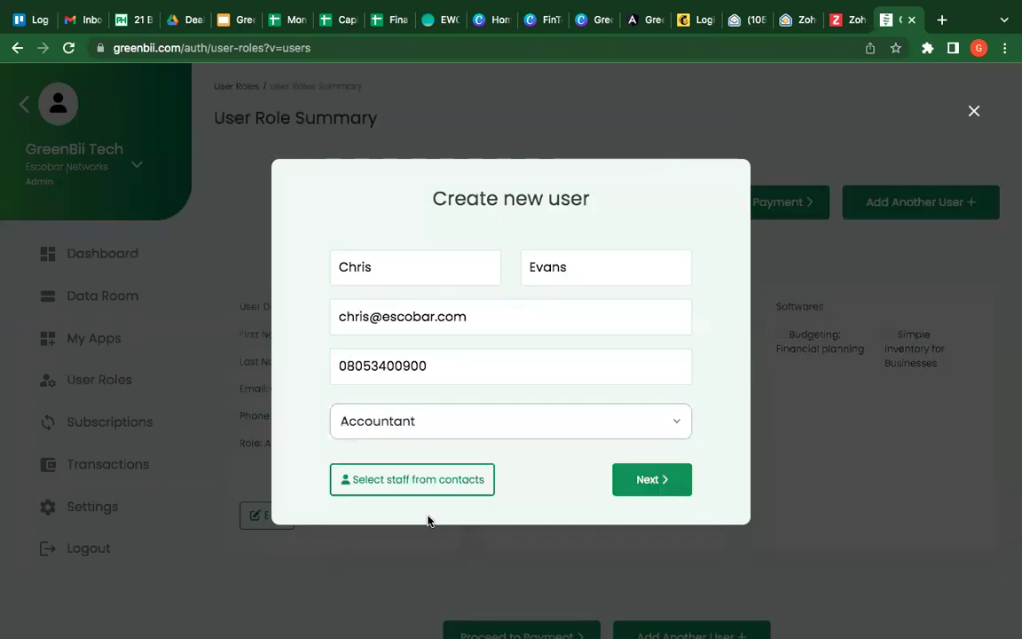
pyautogui.click(646, 481)
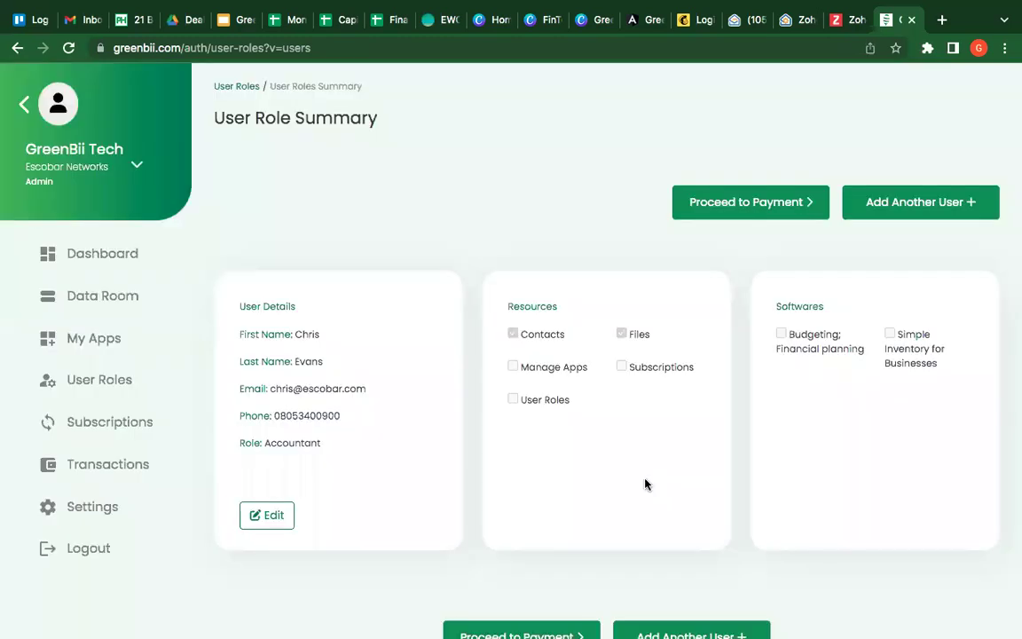
# Step: Add a third contact from the contacts list as an Accountant user
pyautogui.click(897, 199)
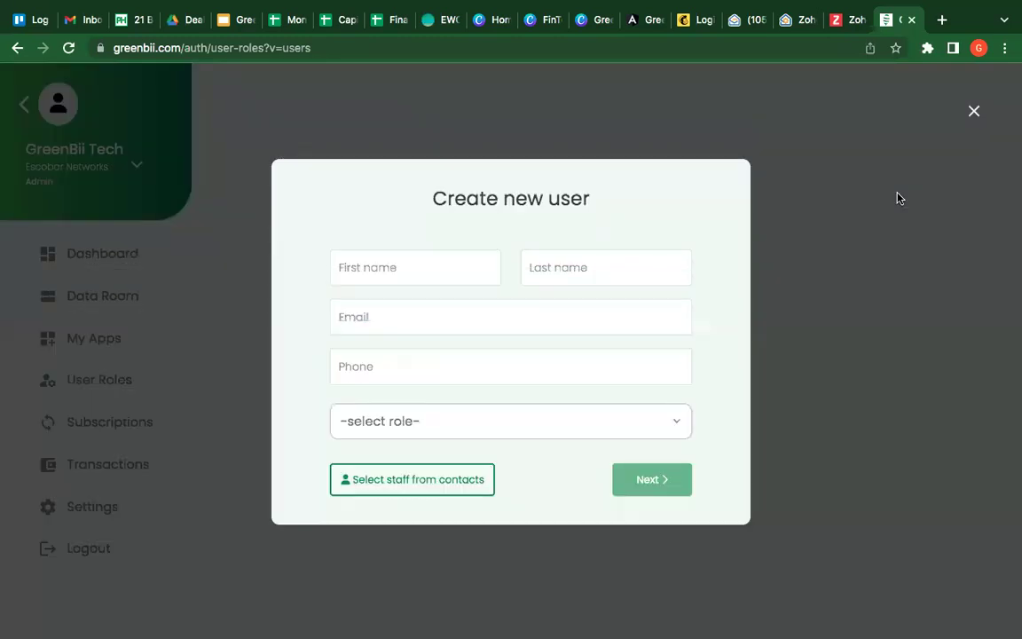
pyautogui.click(433, 421)
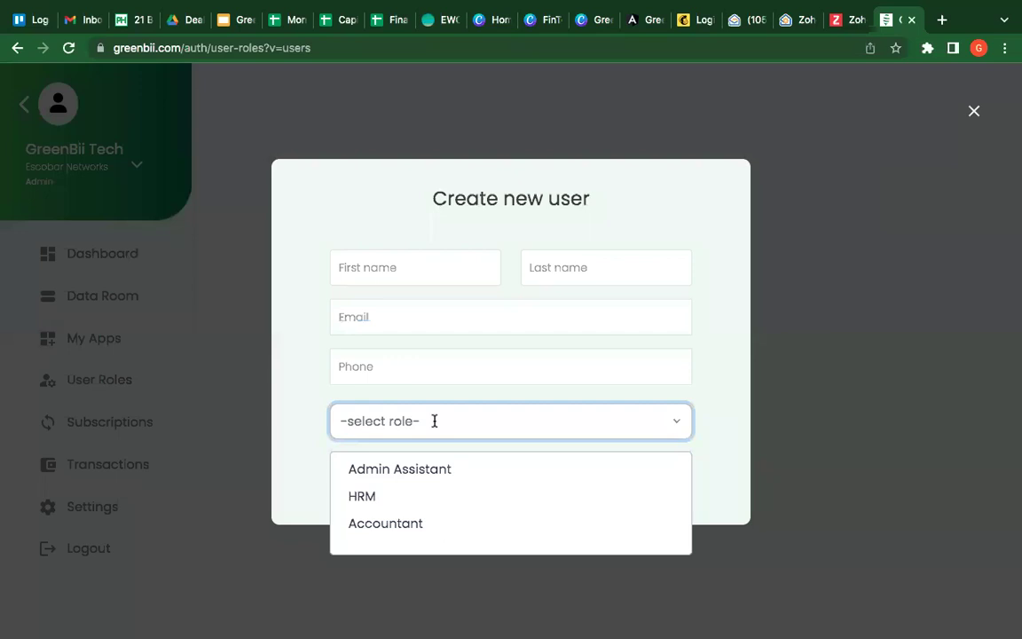
pyautogui.click(411, 326)
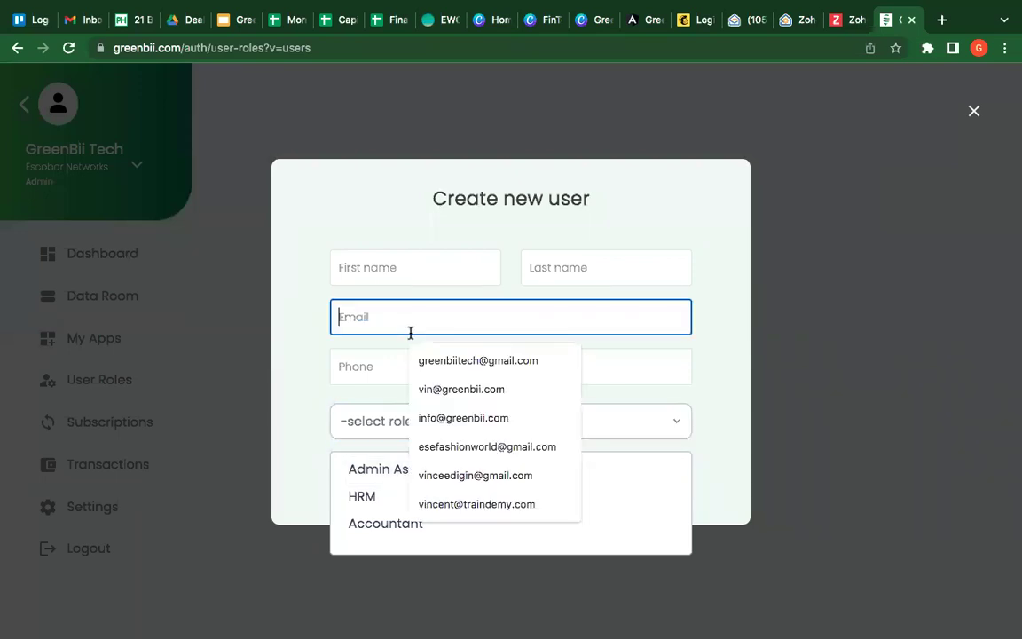
pyautogui.click(312, 455)
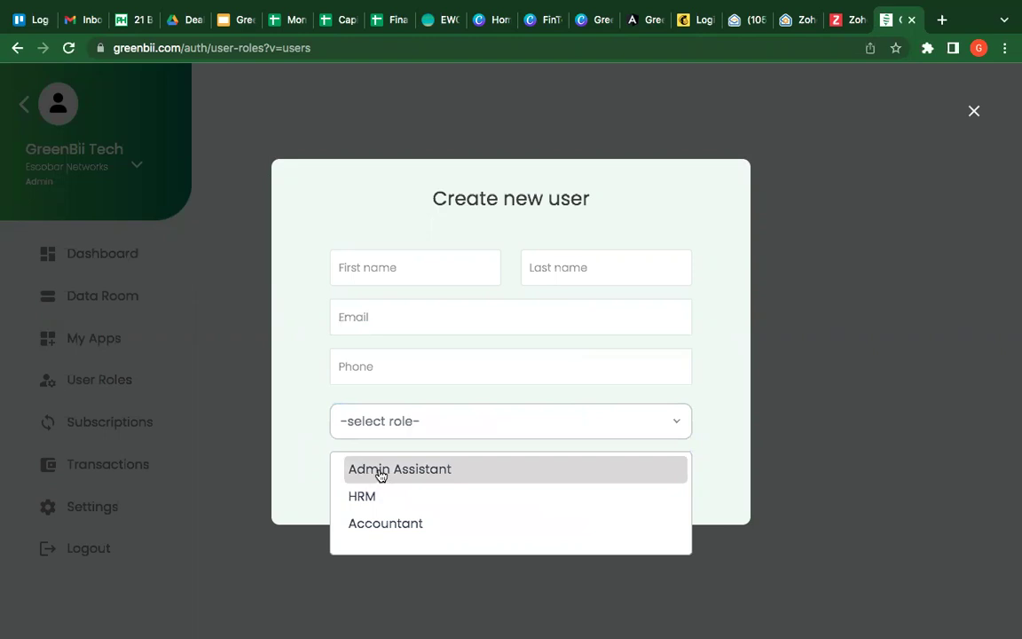
pyautogui.click(376, 524)
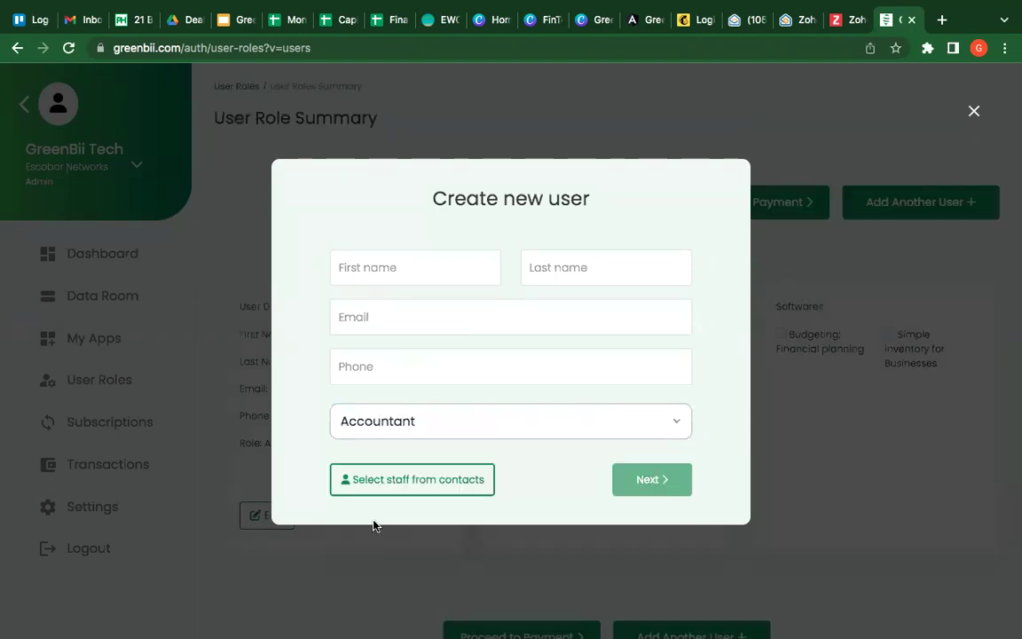
pyautogui.click(397, 489)
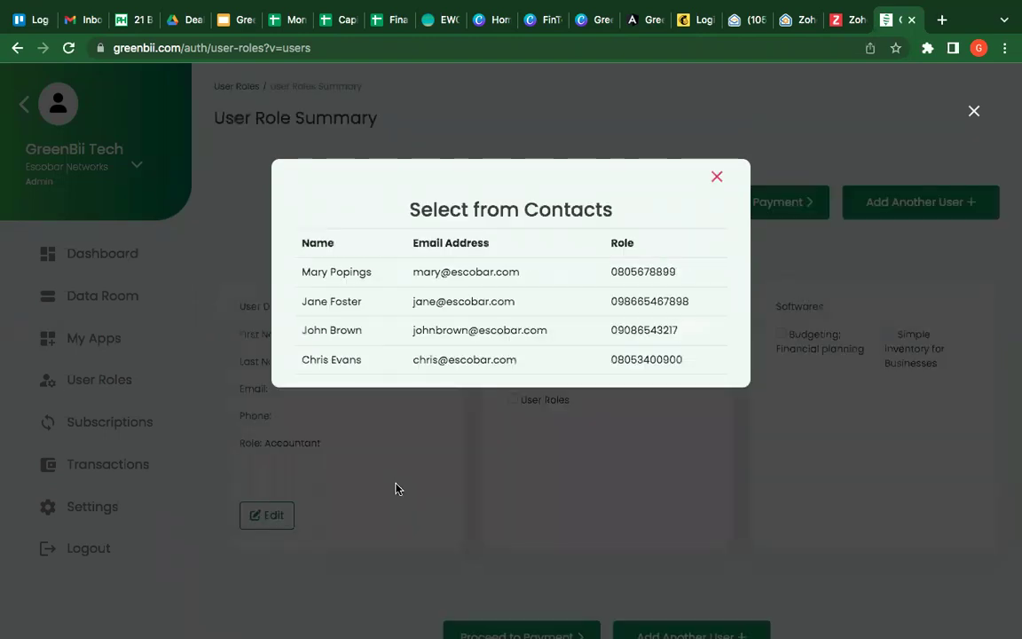
pyautogui.click(357, 302)
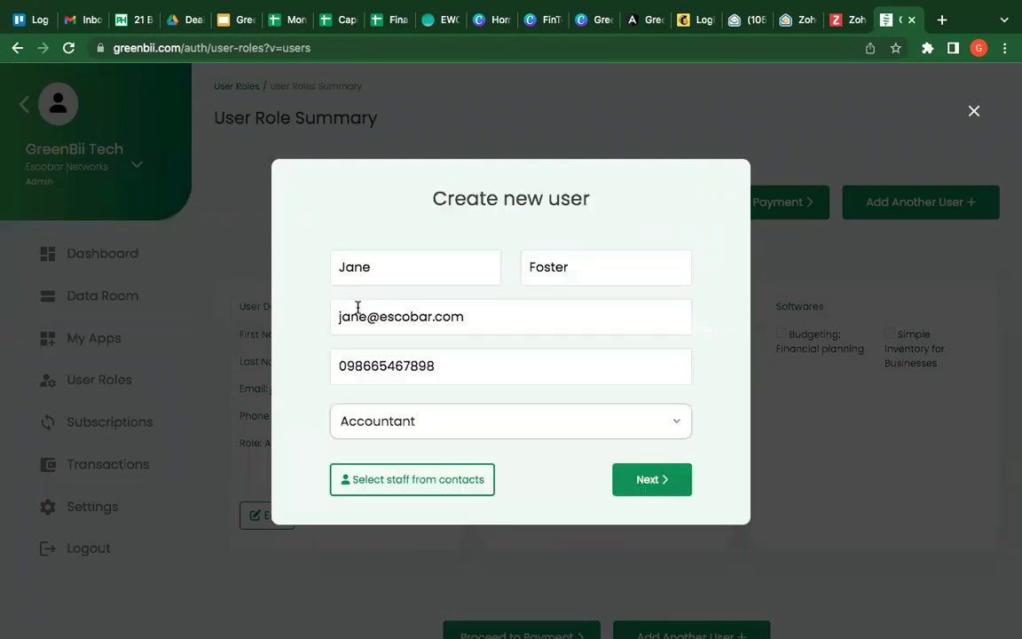
pyautogui.click(667, 493)
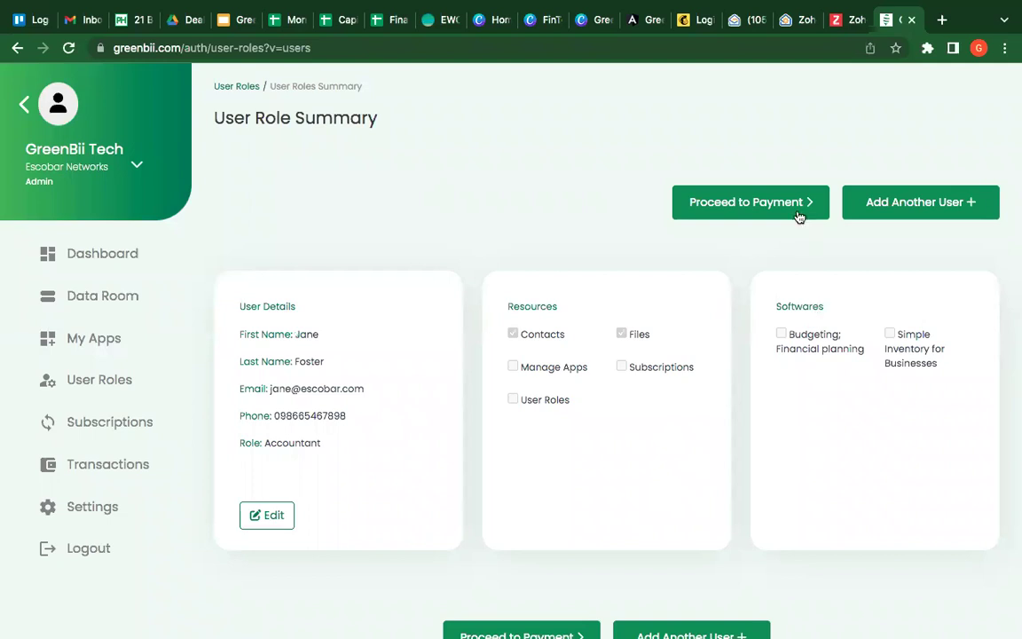
# Step: Proceed to payment and pay the ₦7,357.50 onboarding total
pyautogui.click(720, 197)
pyautogui.scroll(-3, 771, 499)
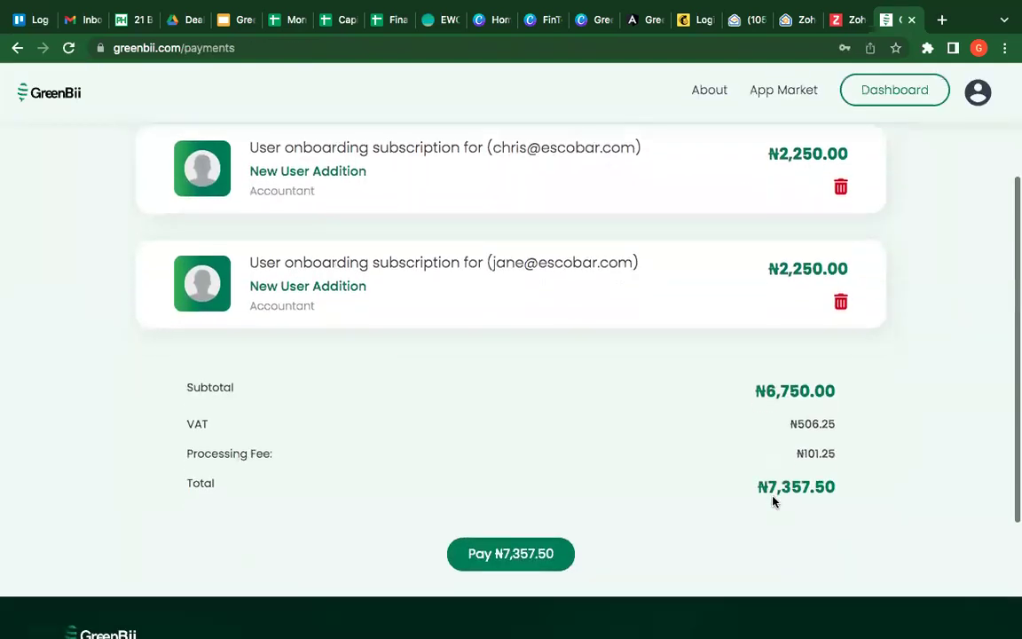
pyautogui.scroll(3, 770, 497)
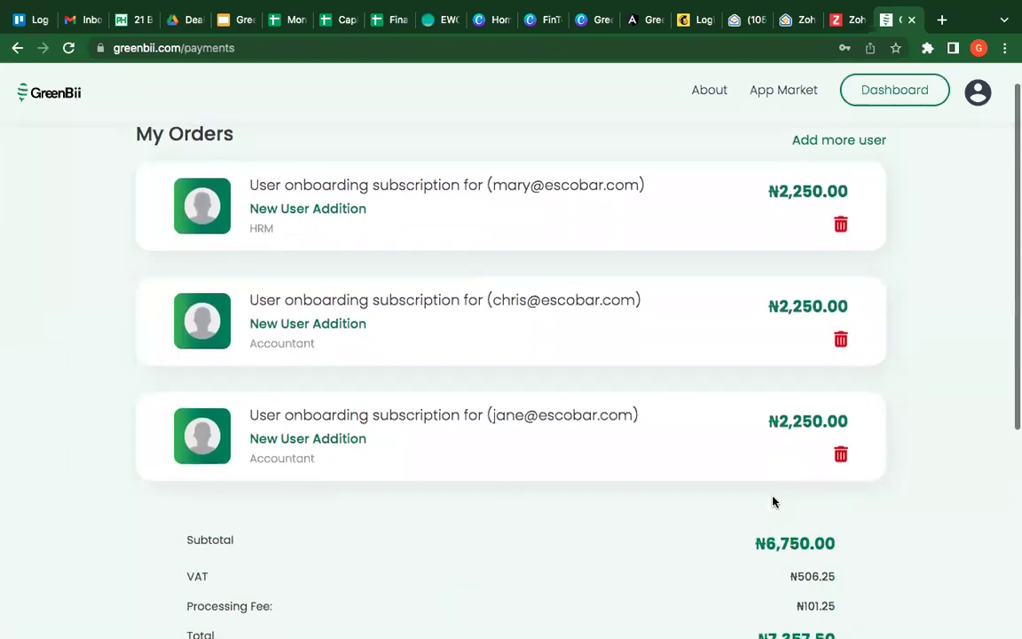
pyautogui.scroll(-5, 561, 476)
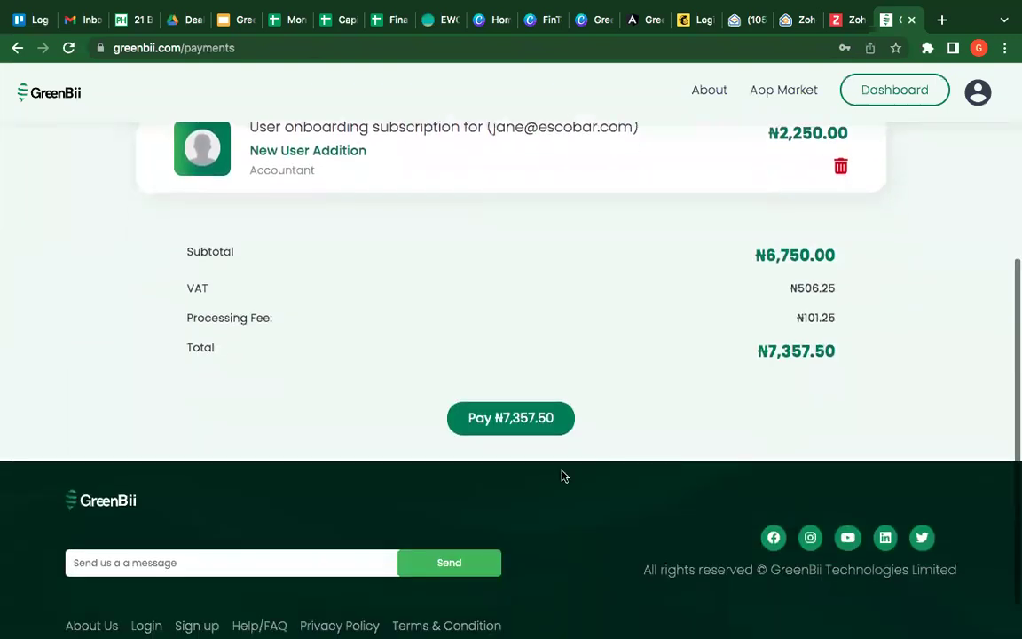
pyautogui.click(518, 415)
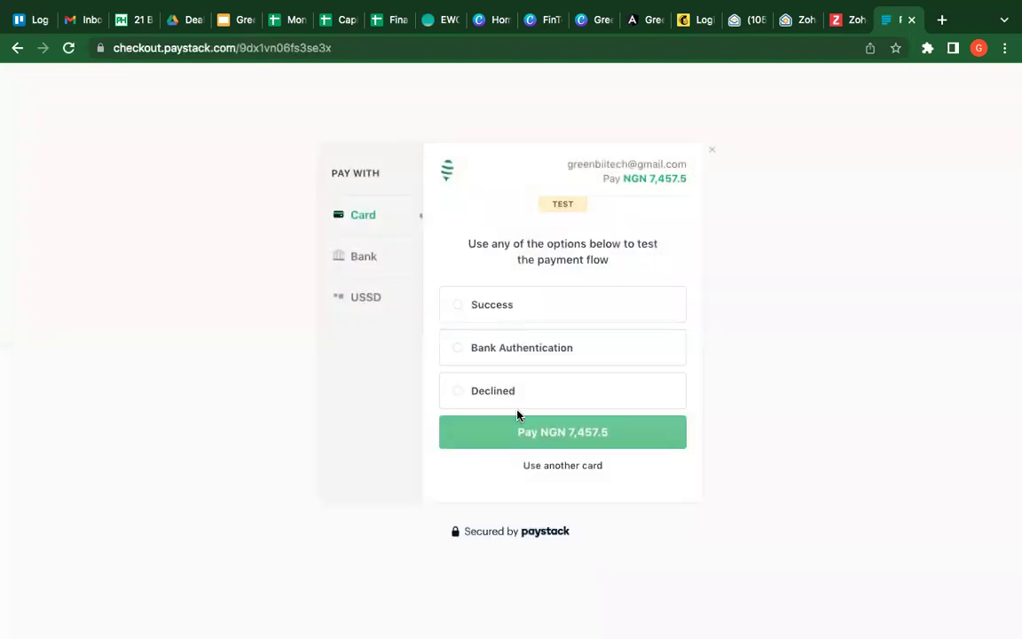
# Step: Choose the Success test outcome and pay NGN 7,457.5 on Paystack
pyautogui.click(486, 312)
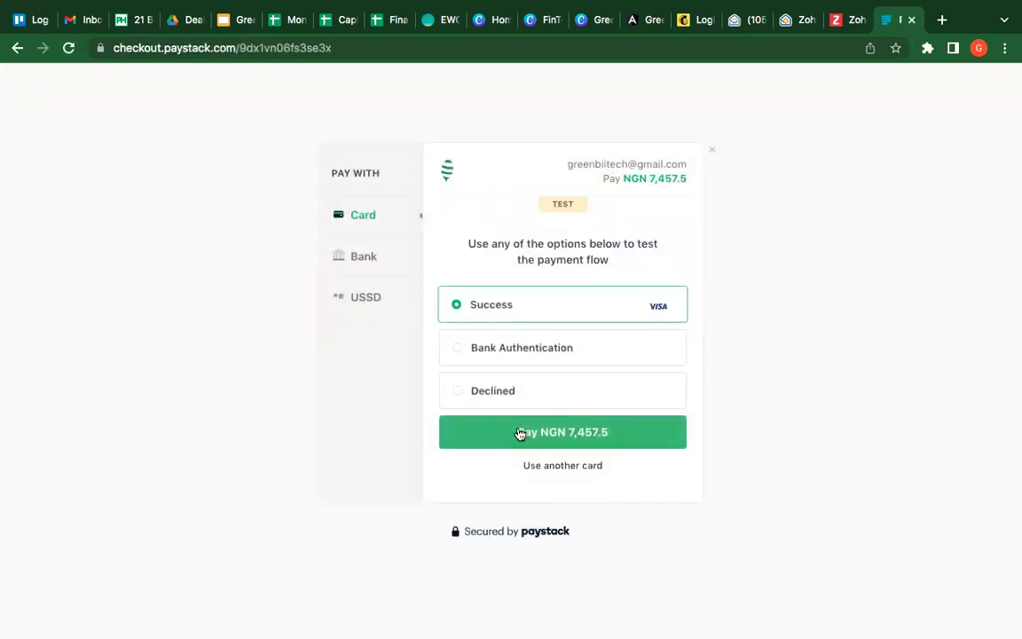
pyautogui.click(520, 433)
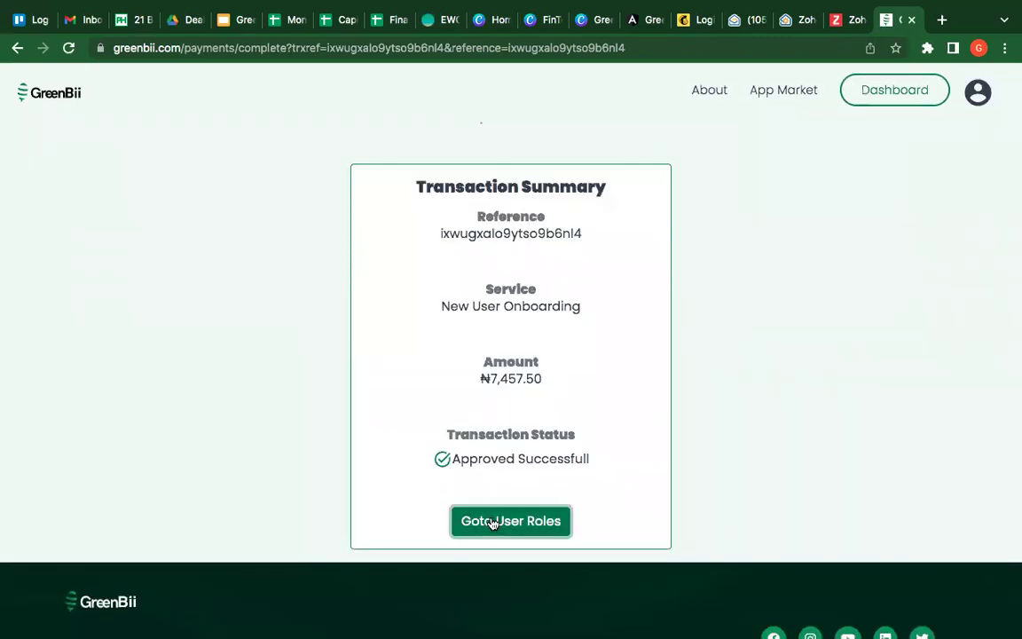
# Step: Go from the approved transaction summary back to the User Roles users list
pyautogui.click(493, 521)
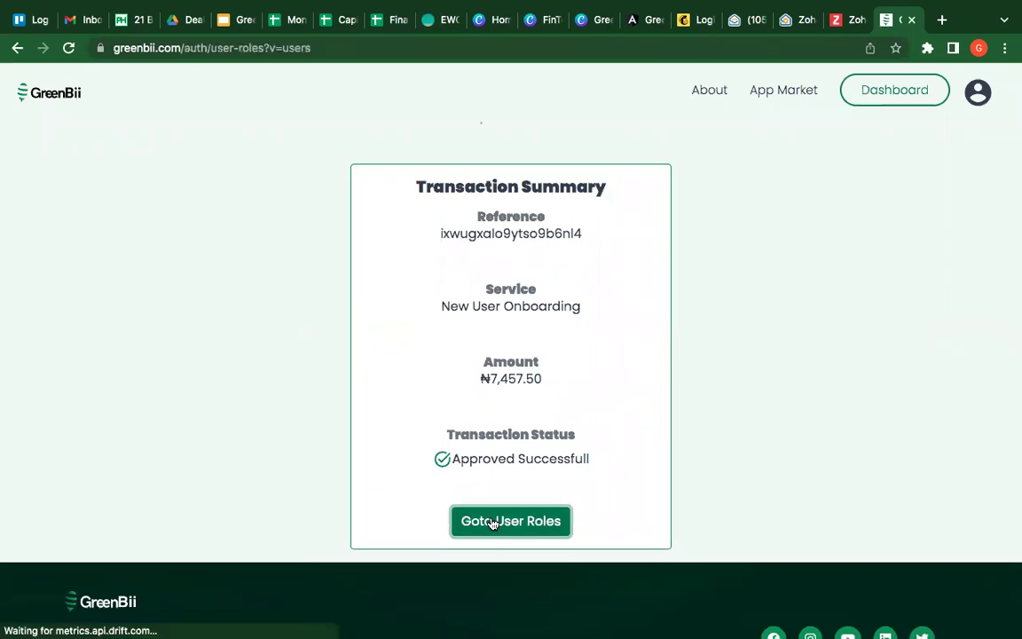